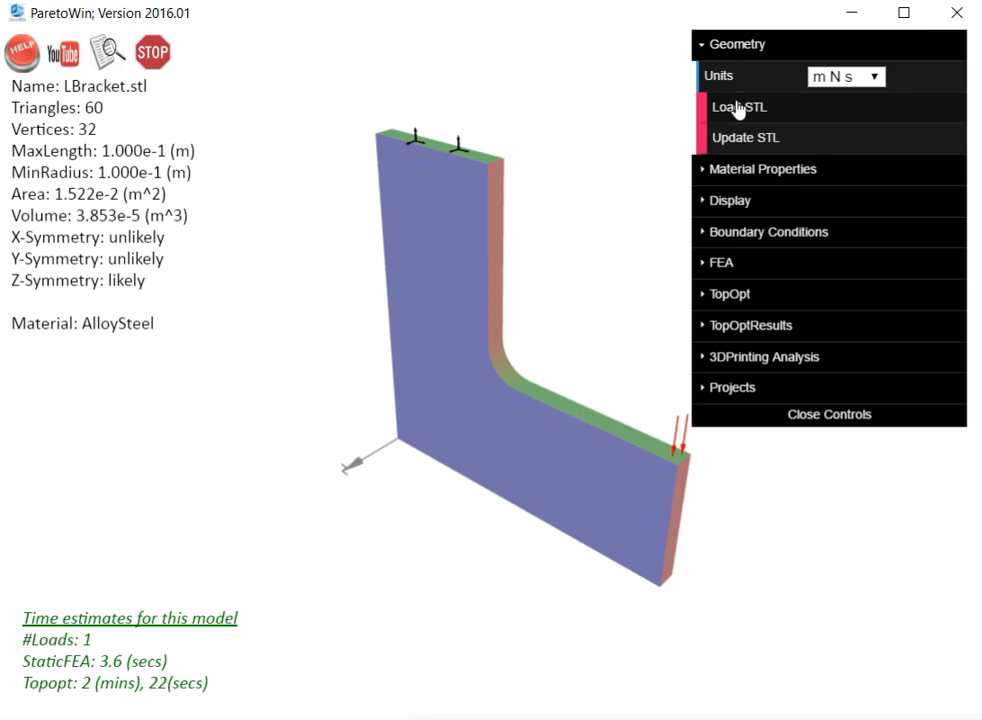
- Load the MultiLoadTestPart STL geometry from the ParetoWin Examples folder
click(739, 106)
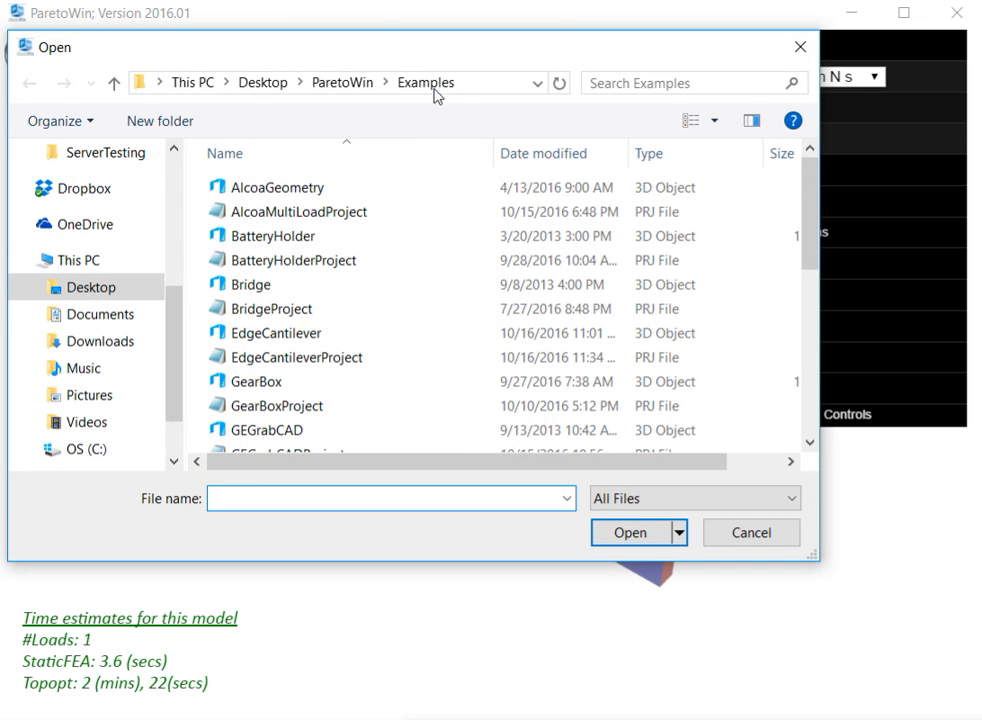
drag(432, 59, 329, 87)
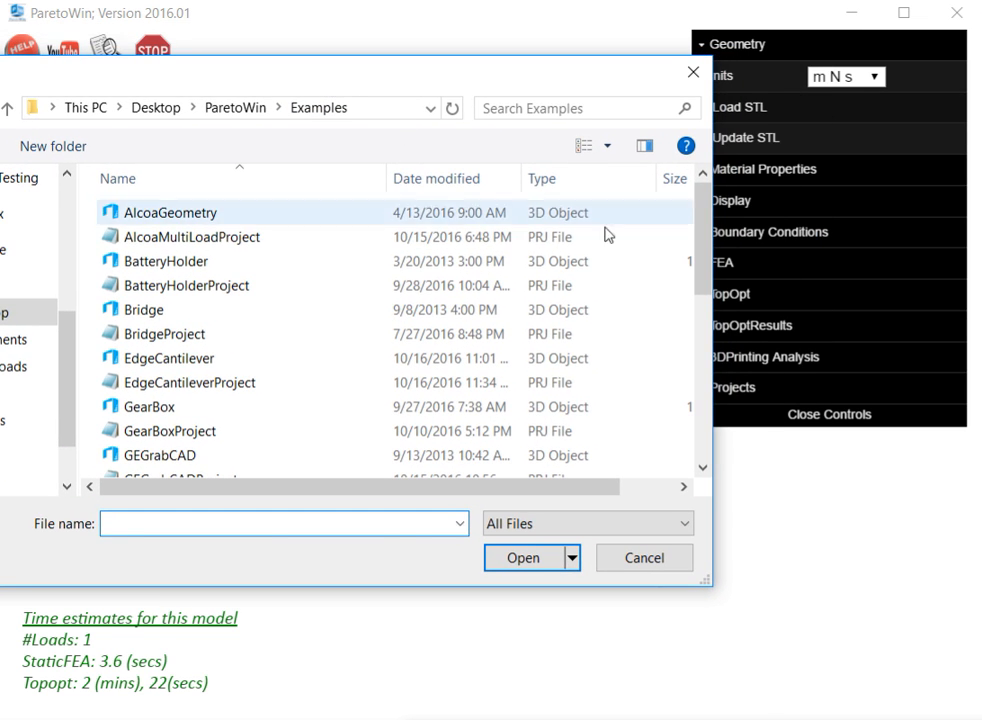
drag(701, 237, 697, 322)
click(249, 385)
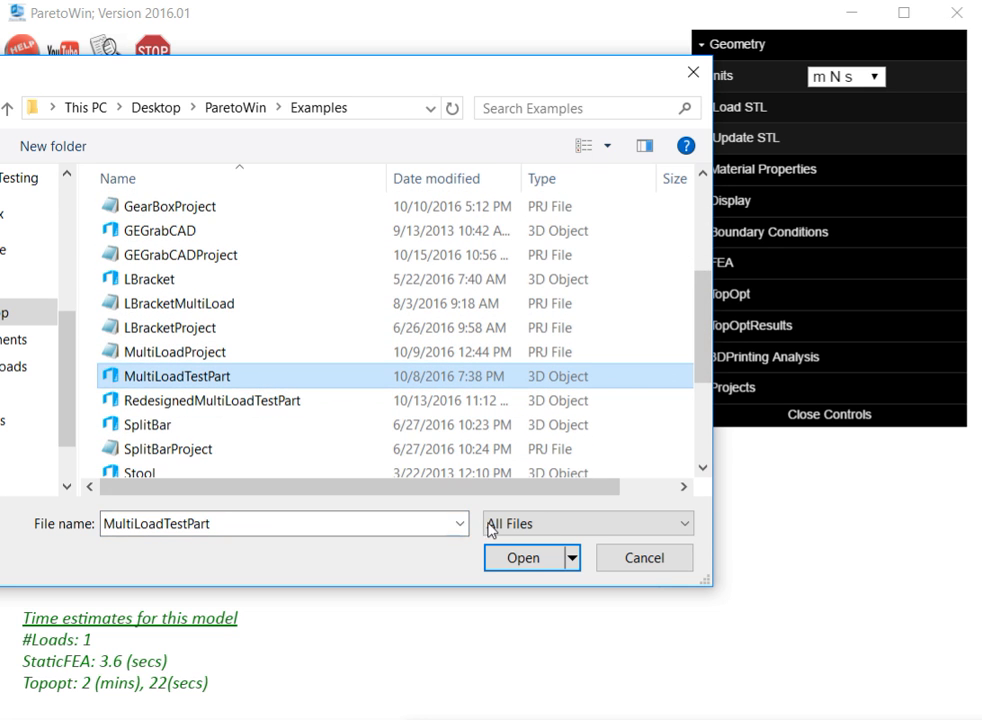
click(541, 564)
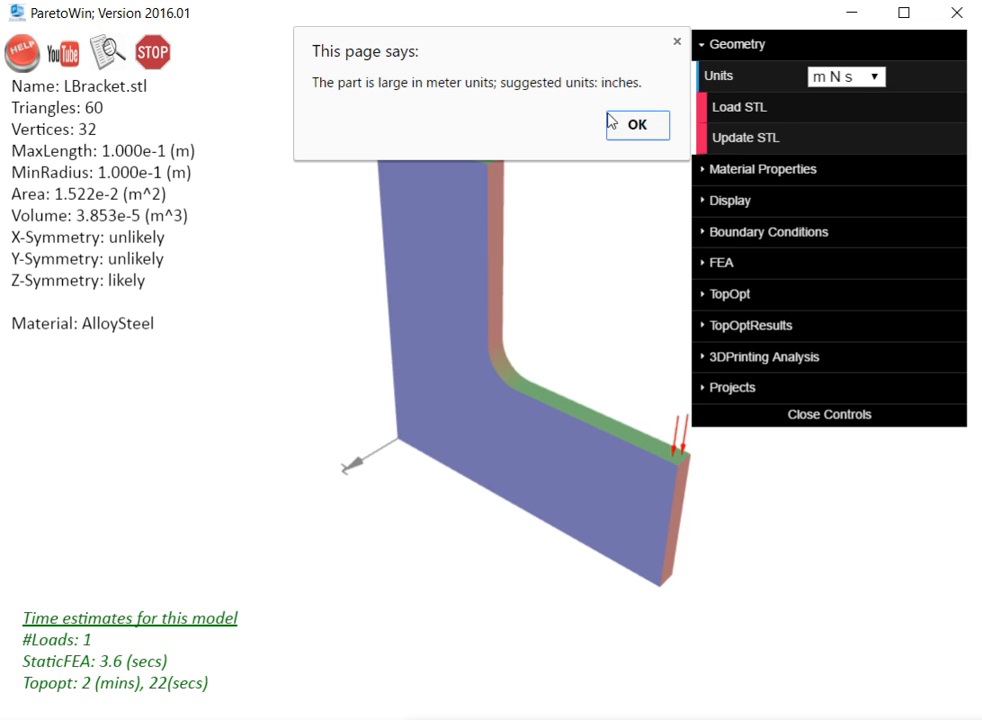
click(636, 127)
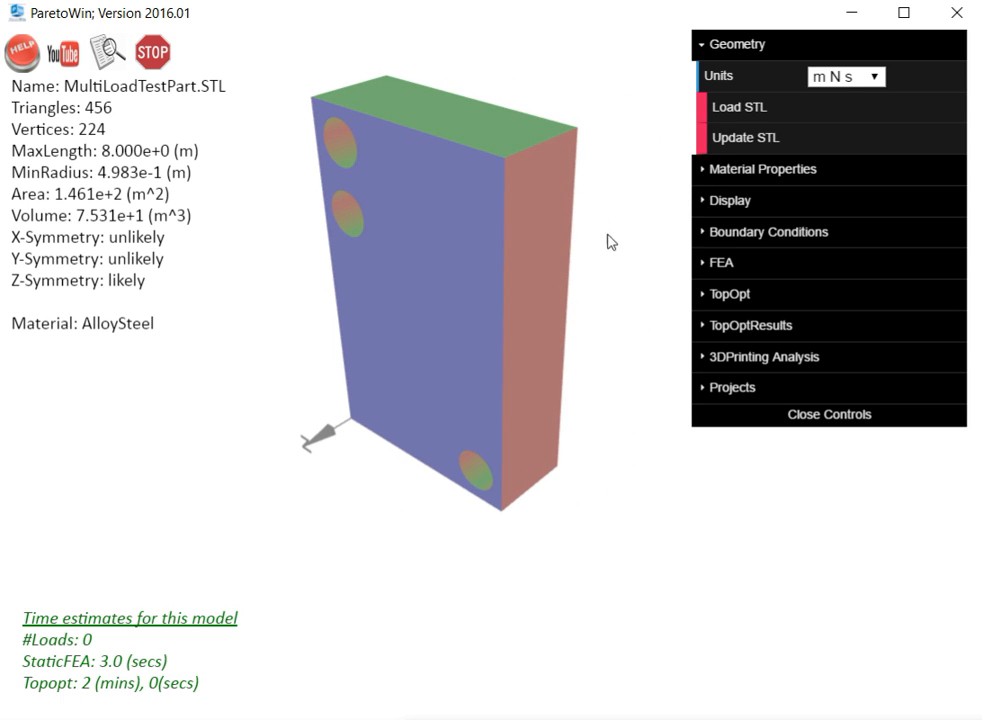
- Set the part's unit system to in lb s
drag(607, 241, 634, 246)
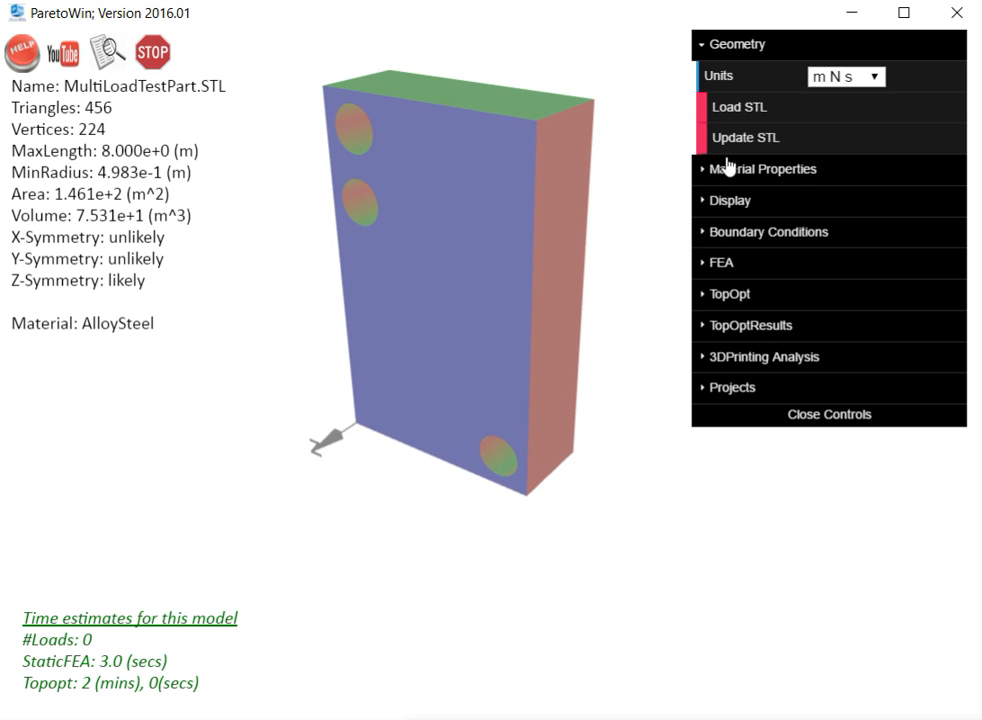
click(821, 82)
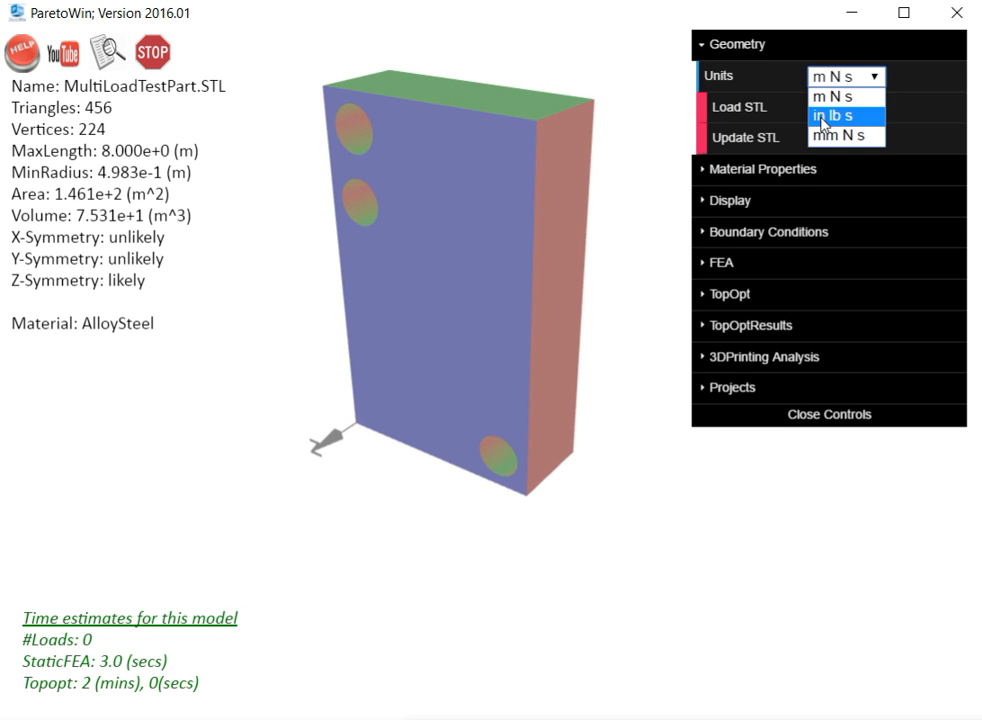
click(823, 118)
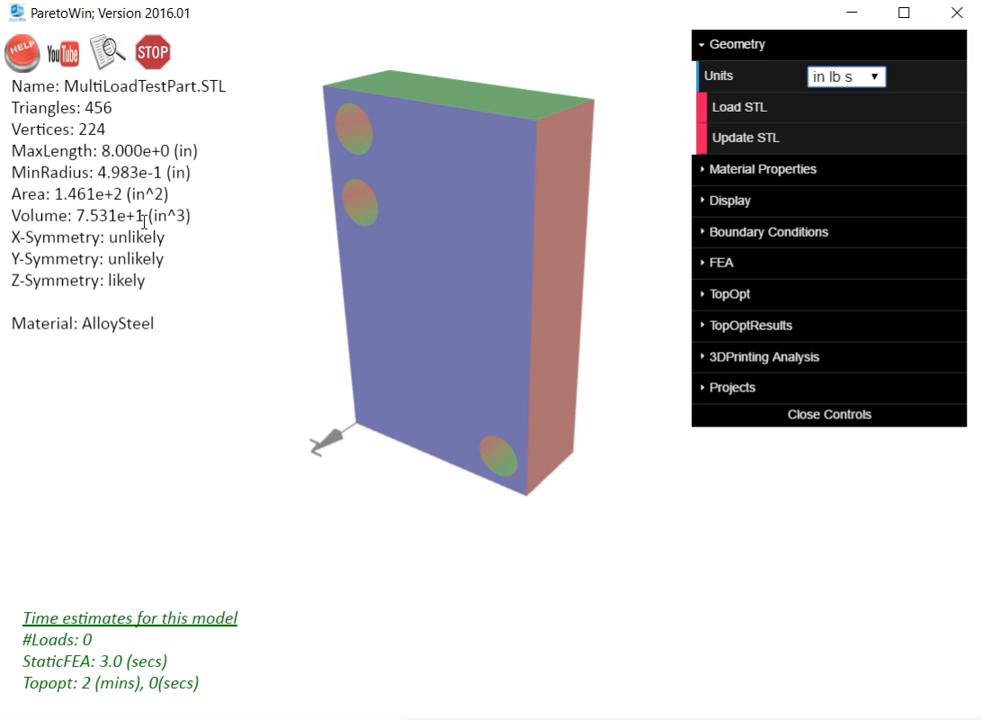
drag(291, 673, 298, 654)
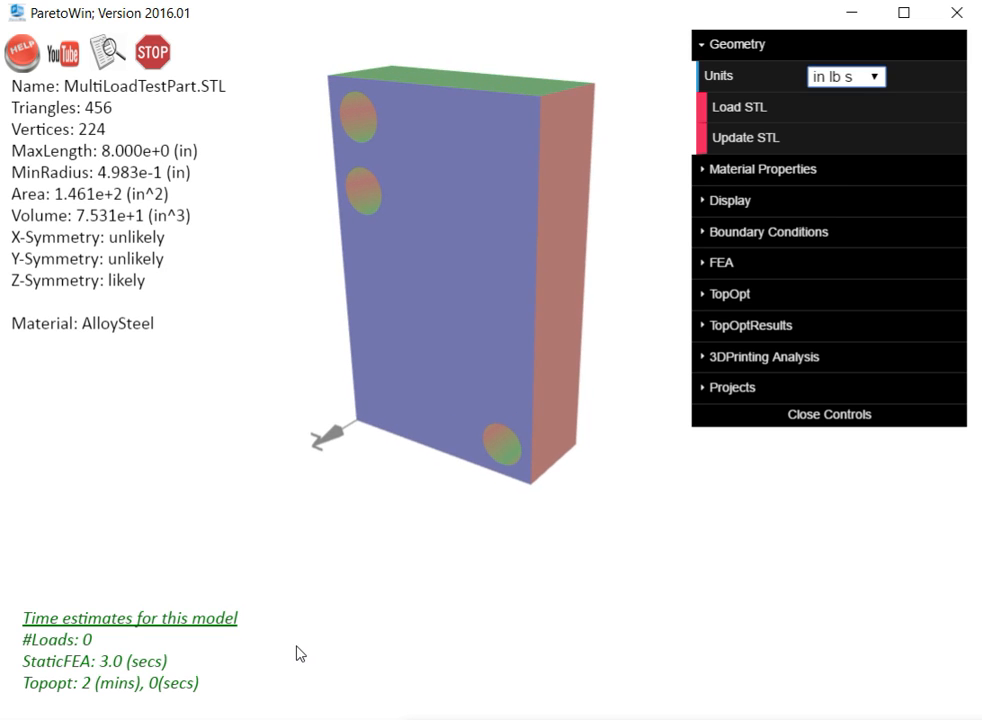
click(711, 52)
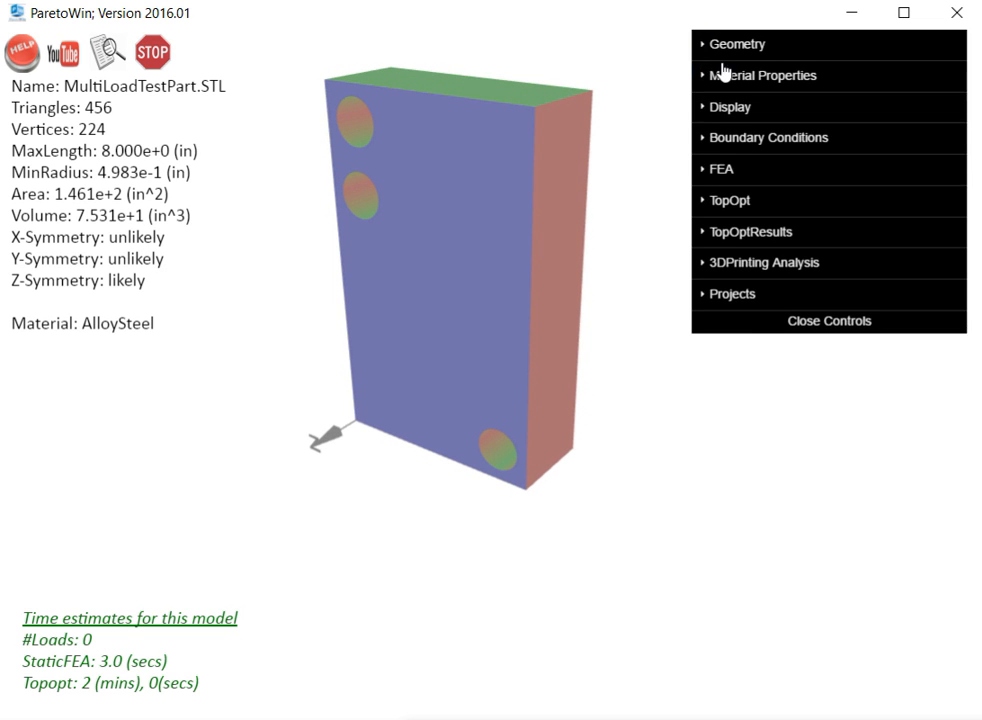
- Apply the Al1060 material to the part
click(724, 76)
click(858, 110)
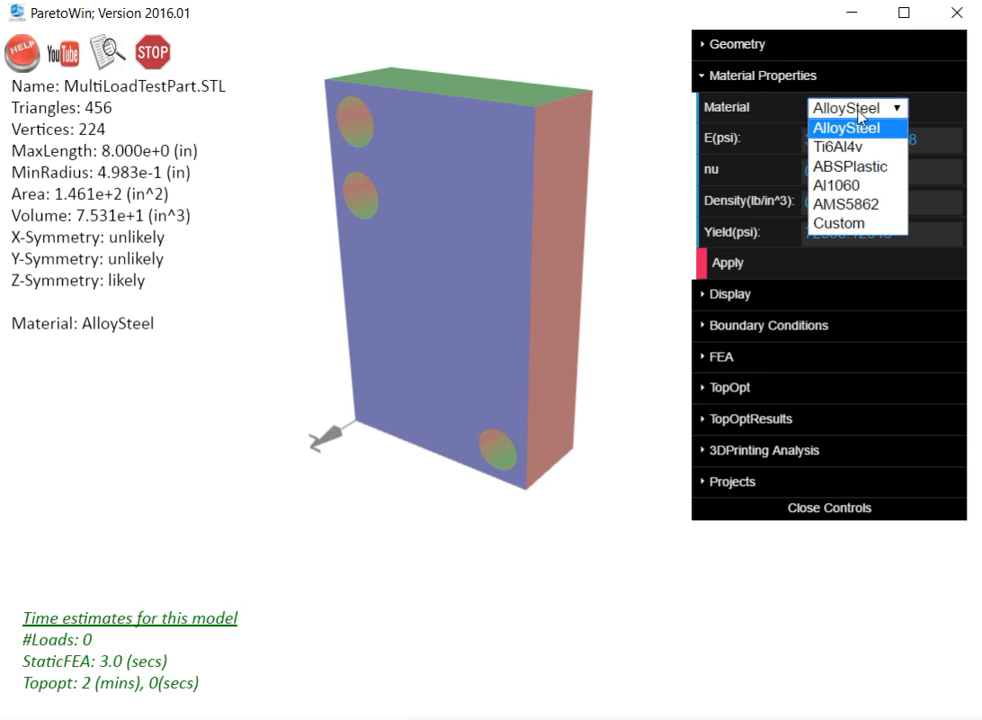
click(841, 187)
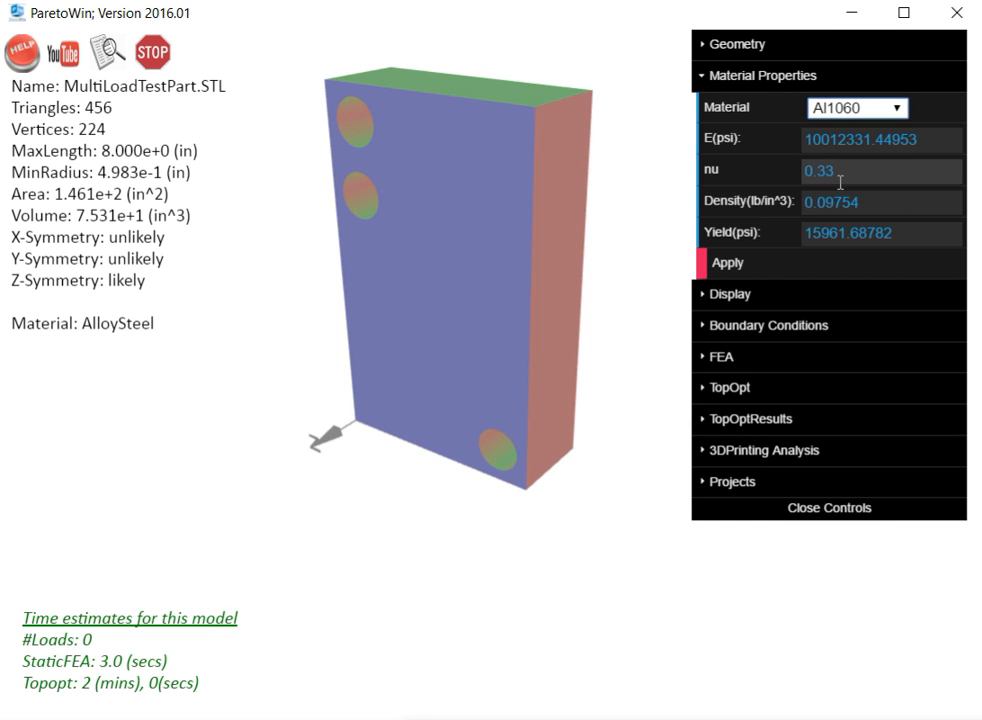
click(751, 262)
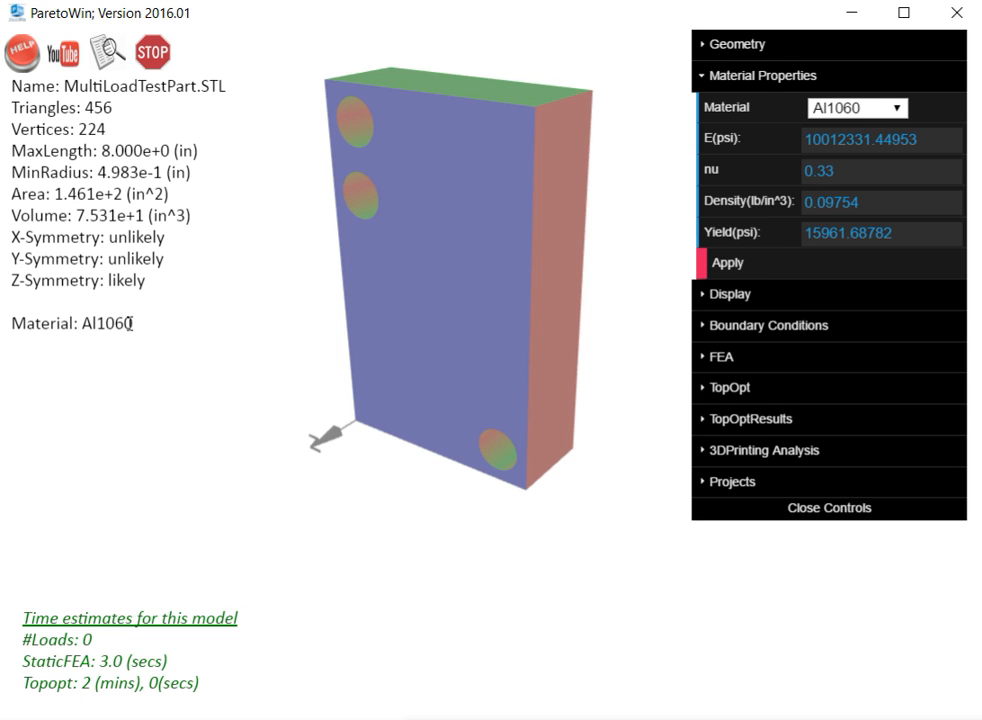
click(772, 80)
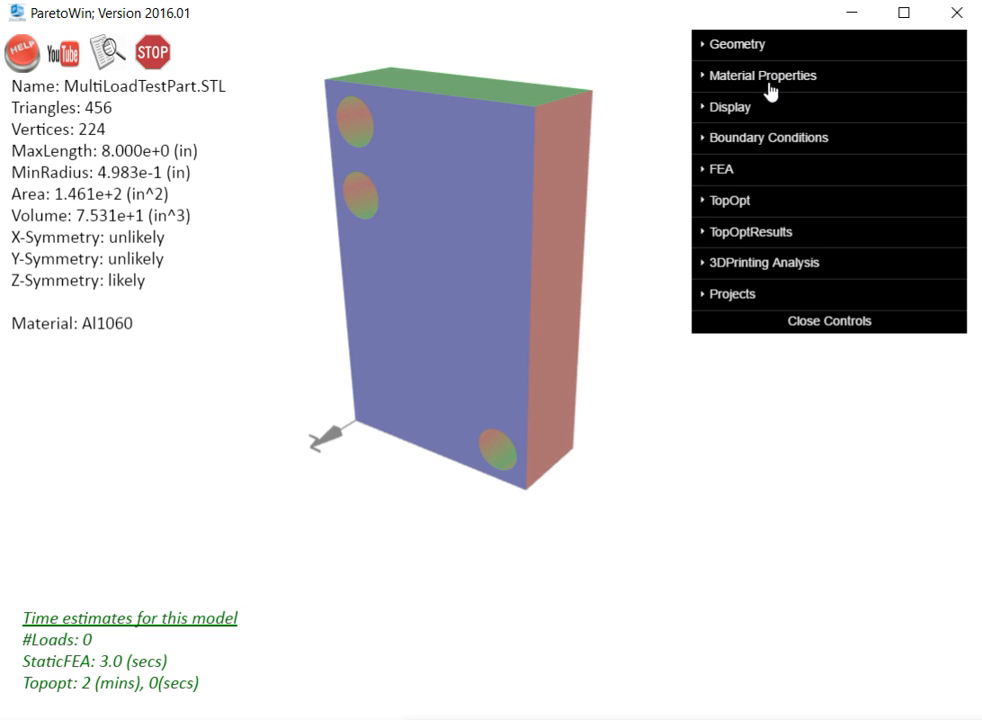
- Apply an xyzFixed boundary condition to the cylindrical faces of the part's two upper holes
click(760, 144)
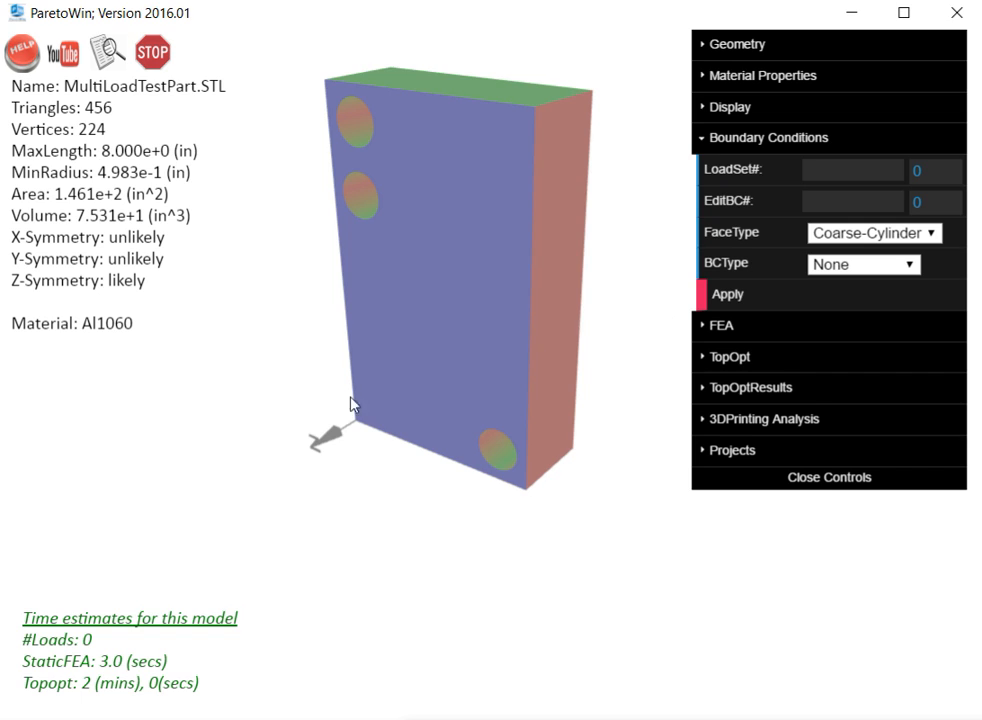
click(362, 211)
click(354, 132)
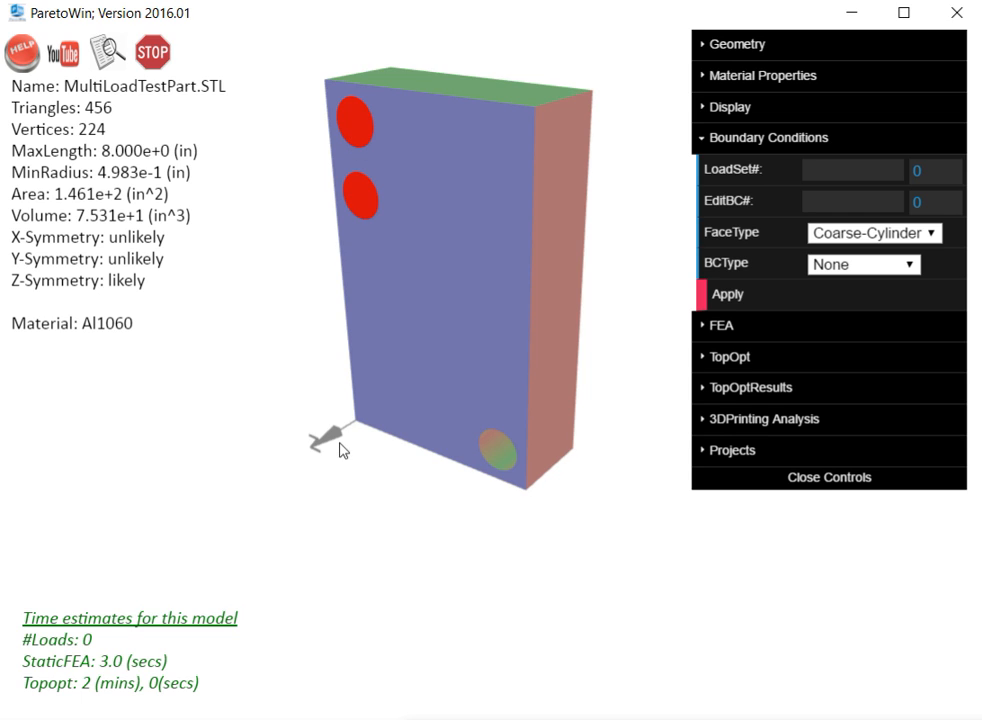
click(862, 265)
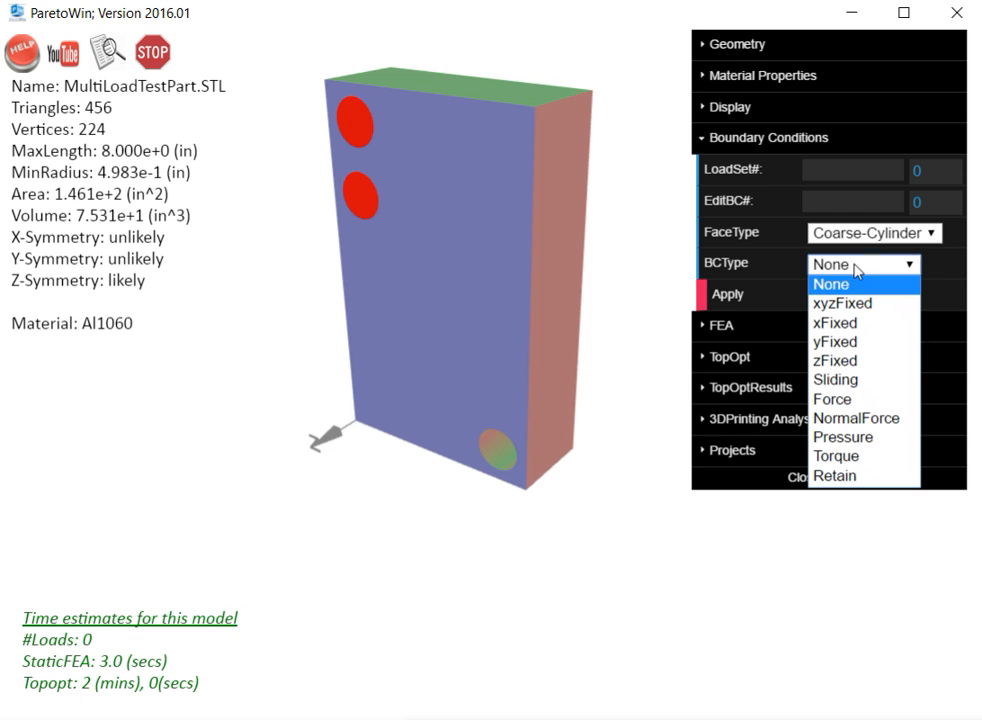
click(855, 309)
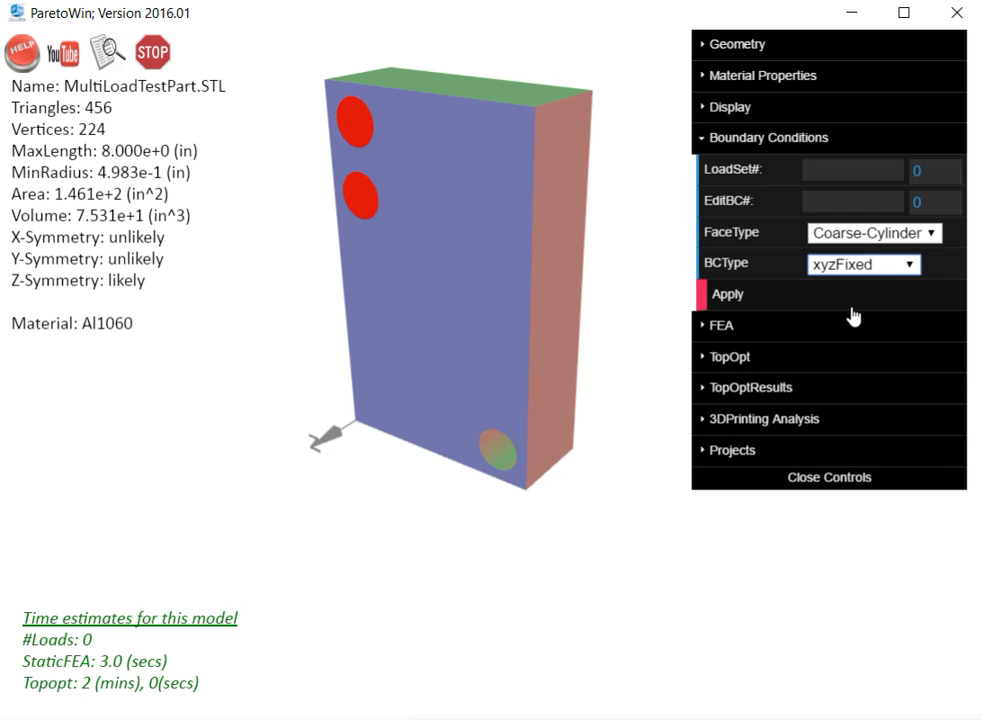
click(738, 299)
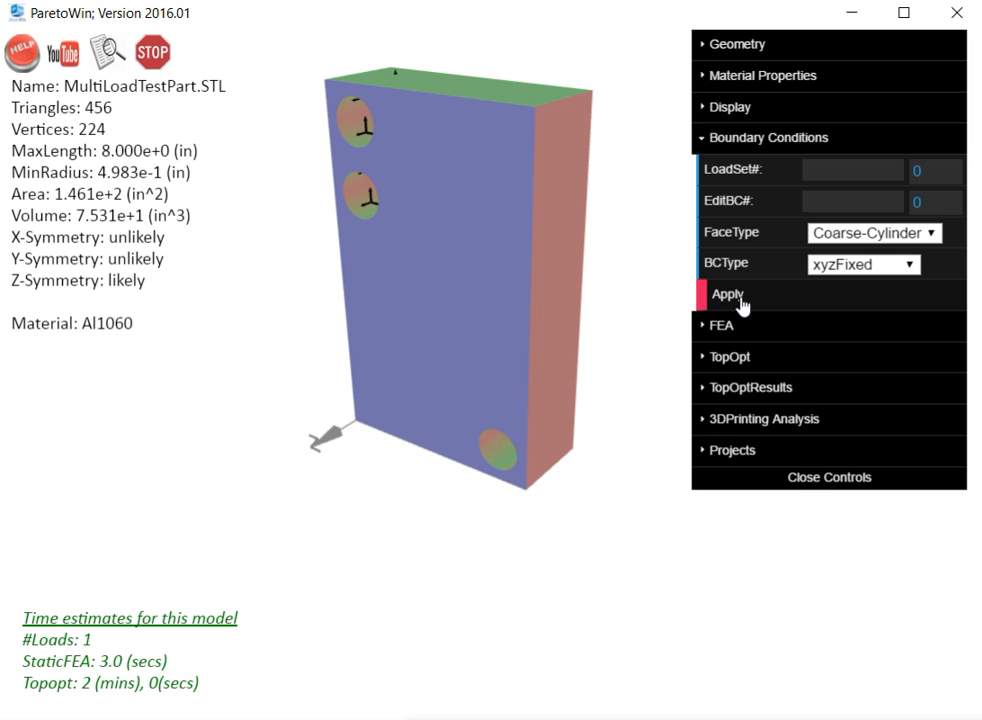
- Apply a Force of -8000 lb in Y to the lower hole's cylindrical face in load set 0
drag(423, 512, 462, 493)
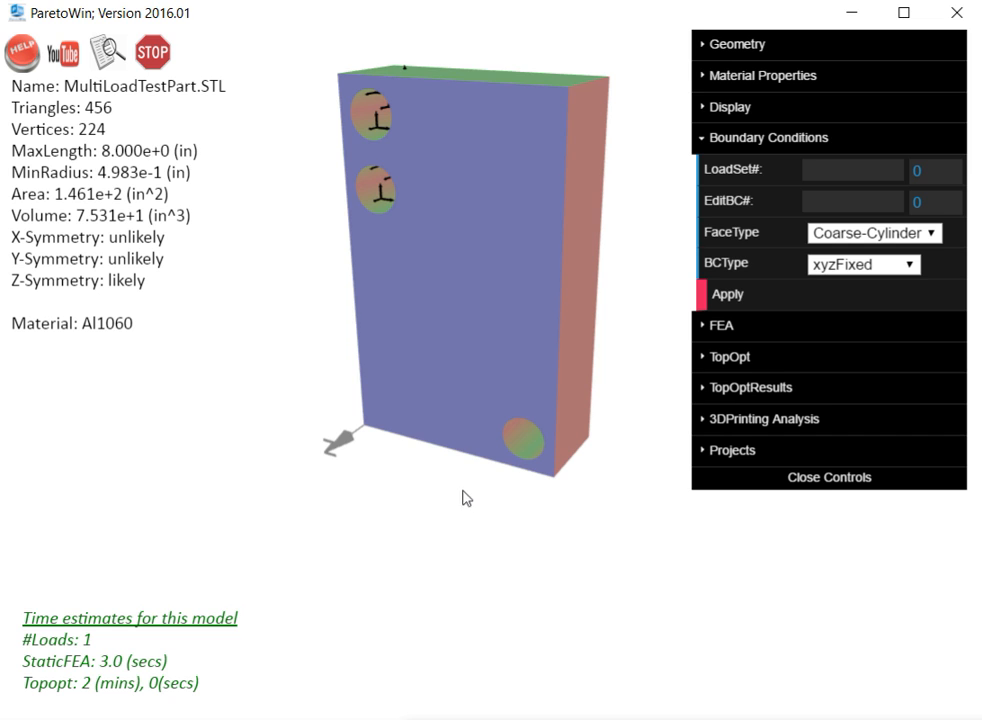
click(521, 453)
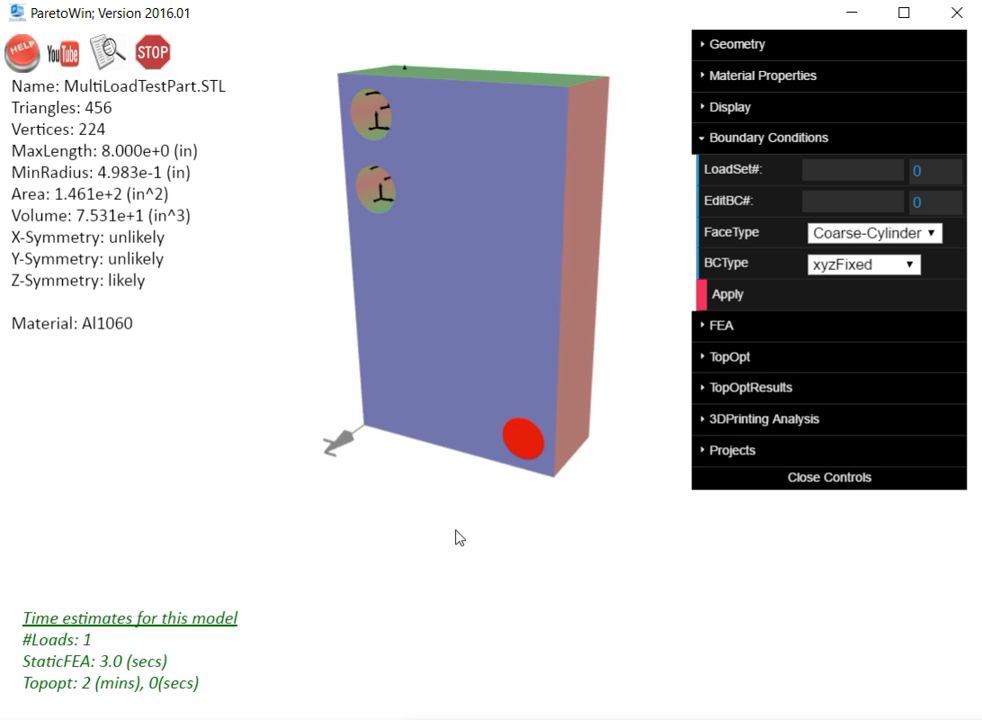
drag(398, 513, 374, 530)
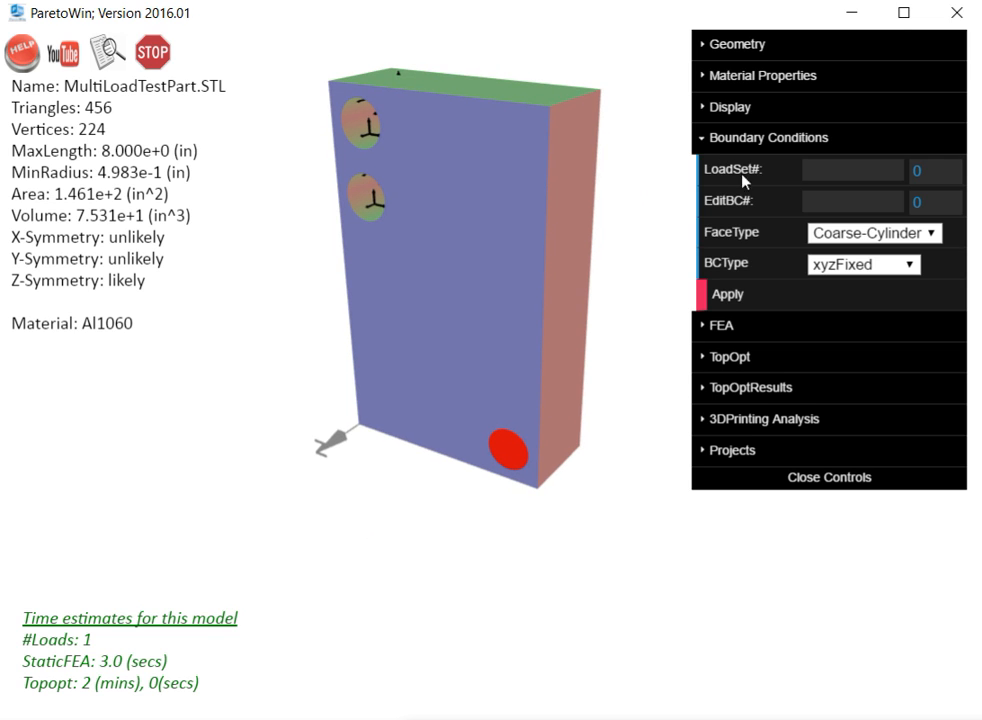
click(866, 270)
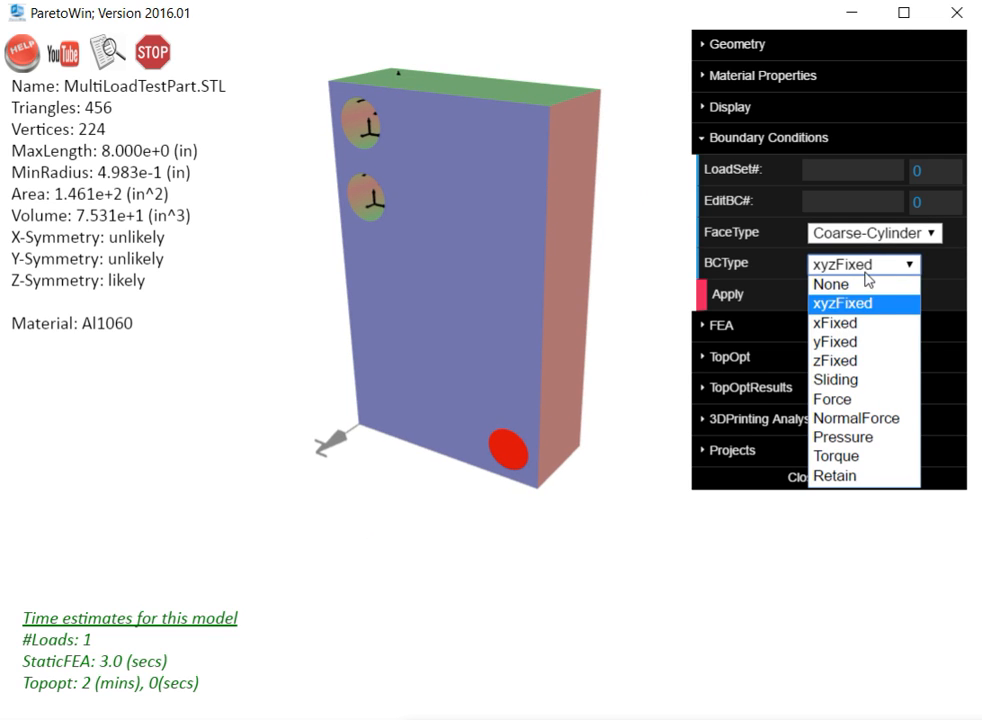
click(838, 399)
click(838, 322)
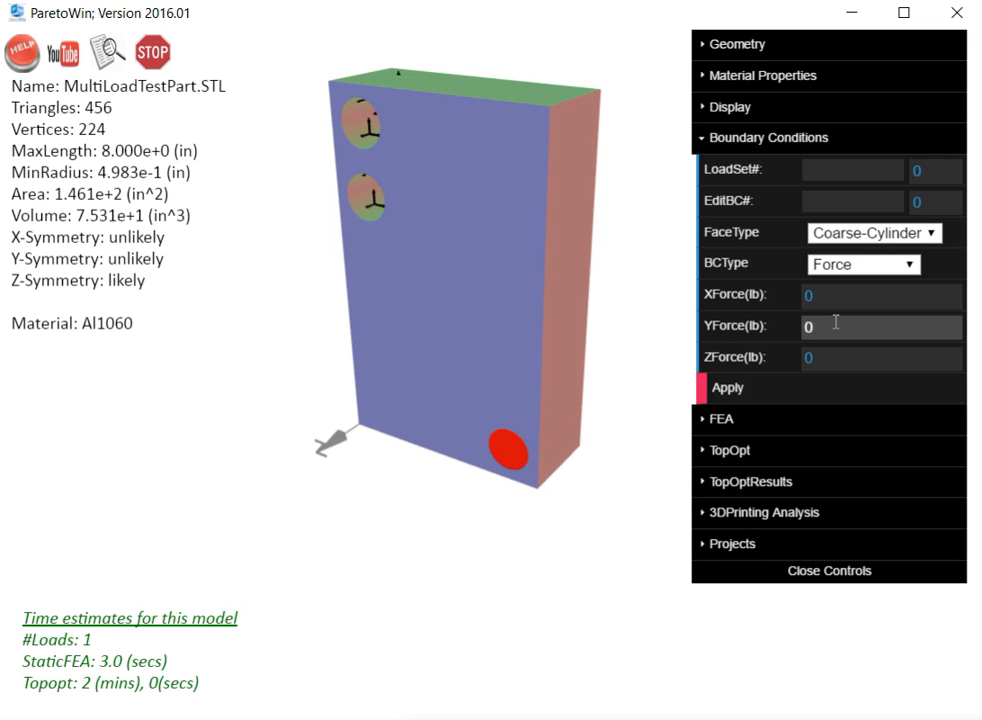
text(-8000)
click(742, 391)
drag(482, 576, 550, 514)
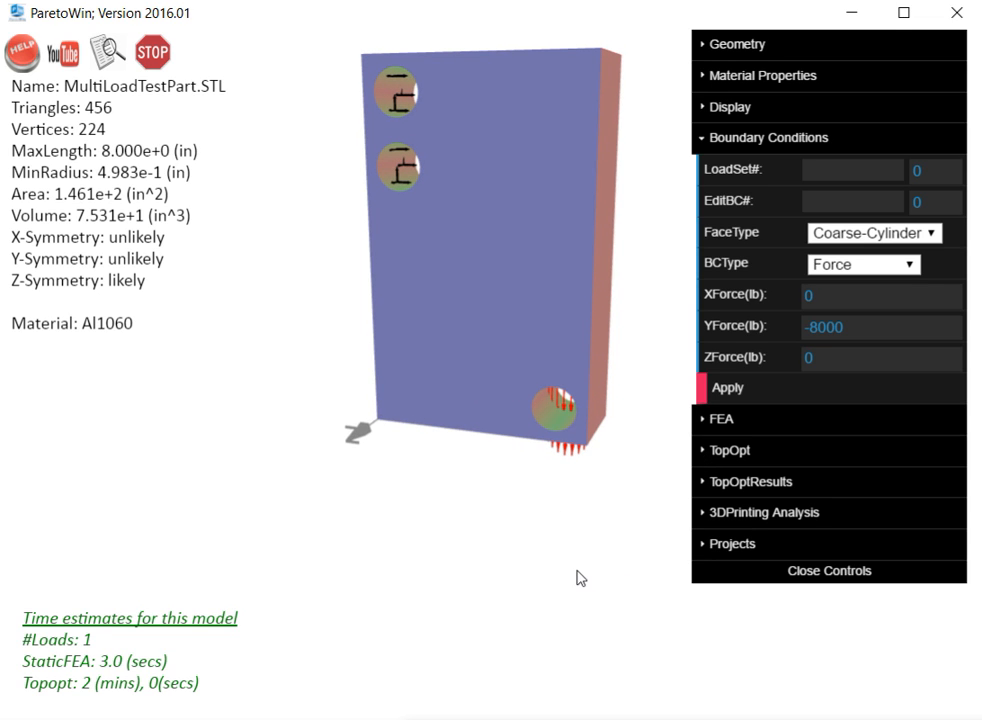
drag(449, 527, 418, 560)
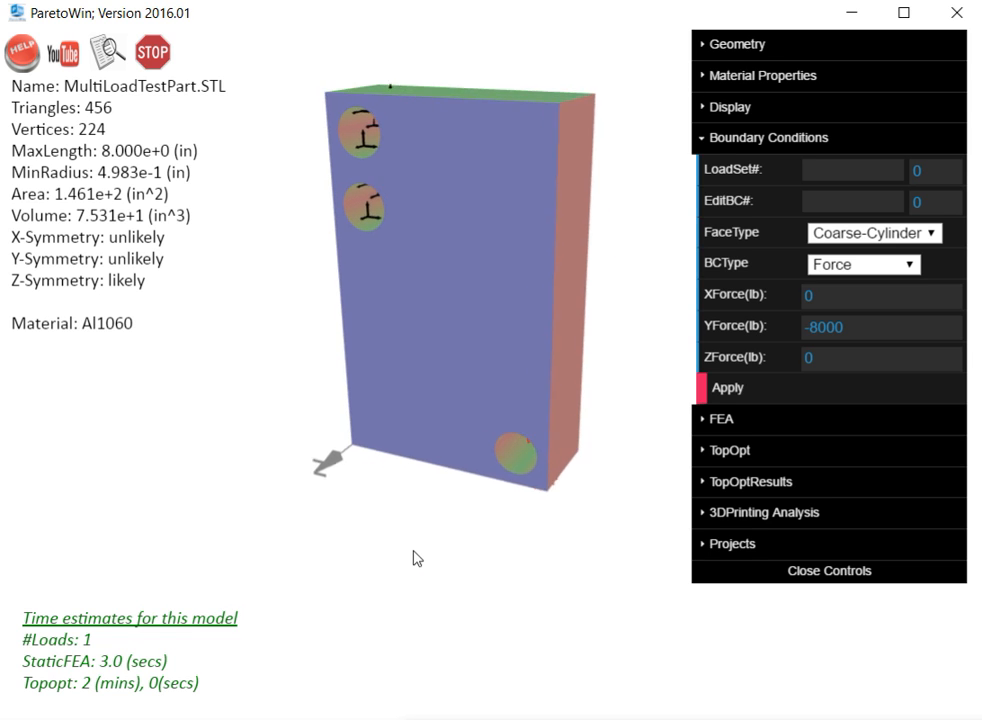
drag(423, 557, 487, 460)
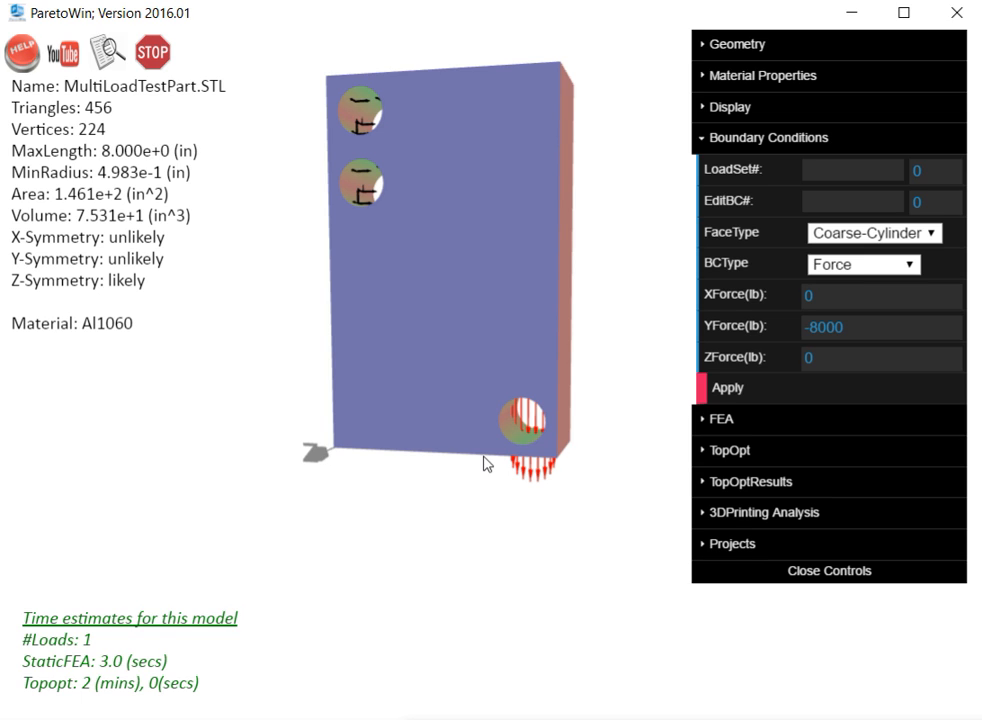
- Switch to load set 1 and define its force as 4500 lb in X and -6000 lb in Y
click(806, 173)
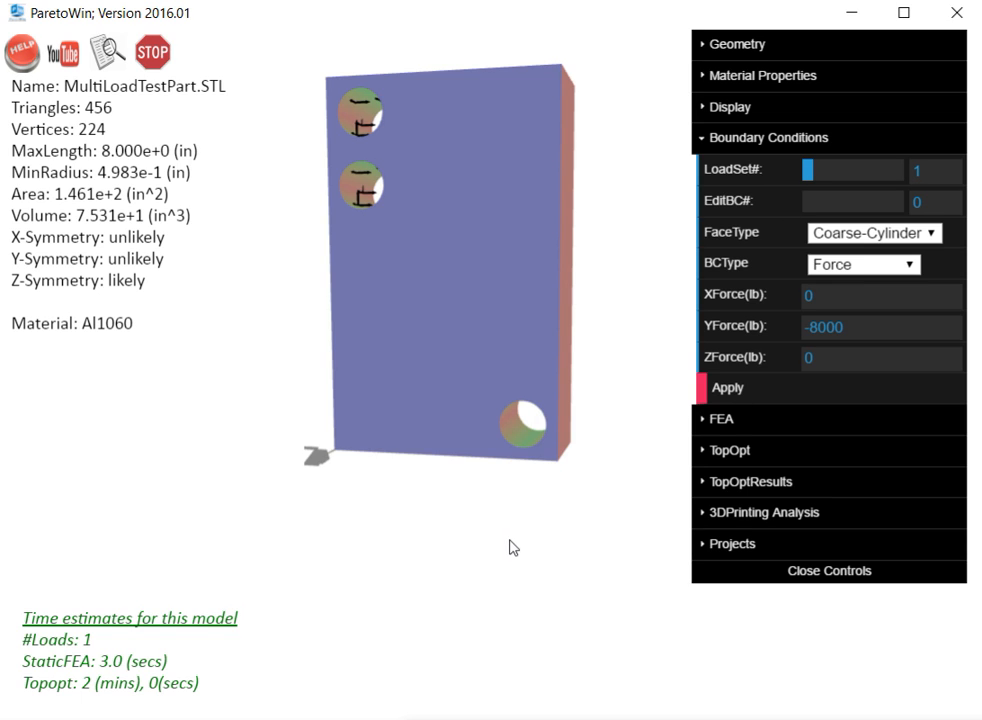
drag(511, 547, 511, 565)
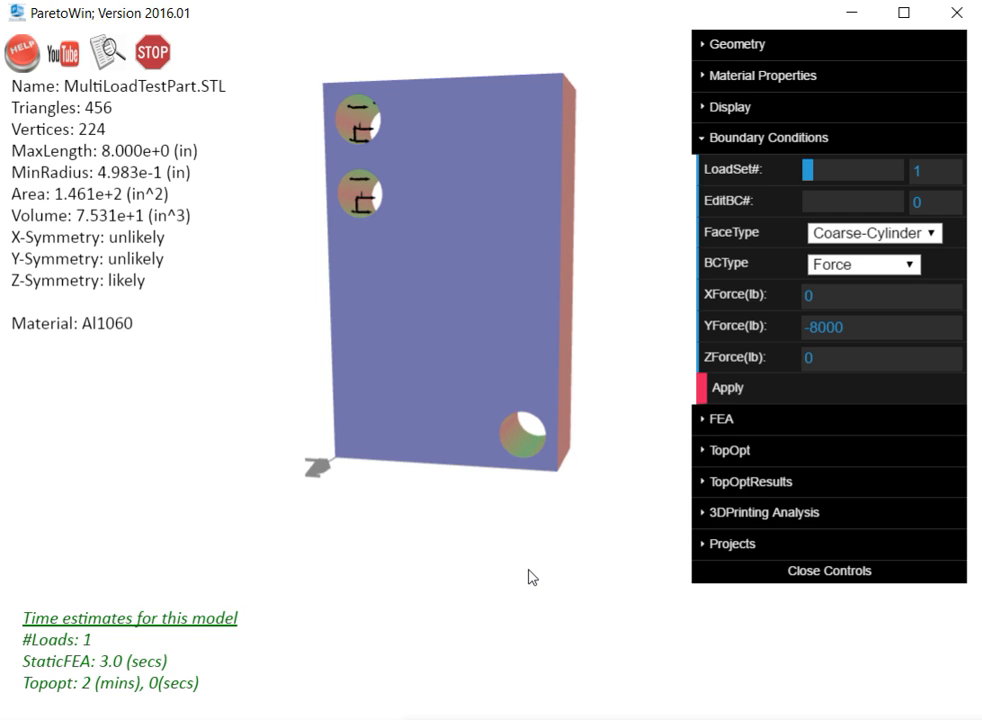
click(821, 296)
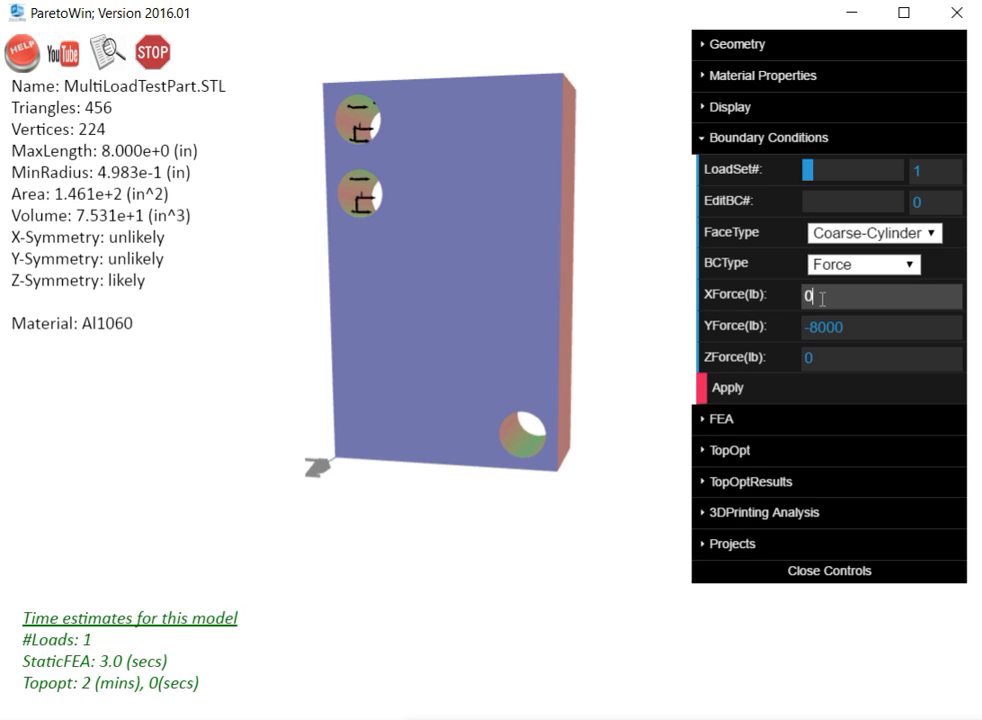
text(4500)
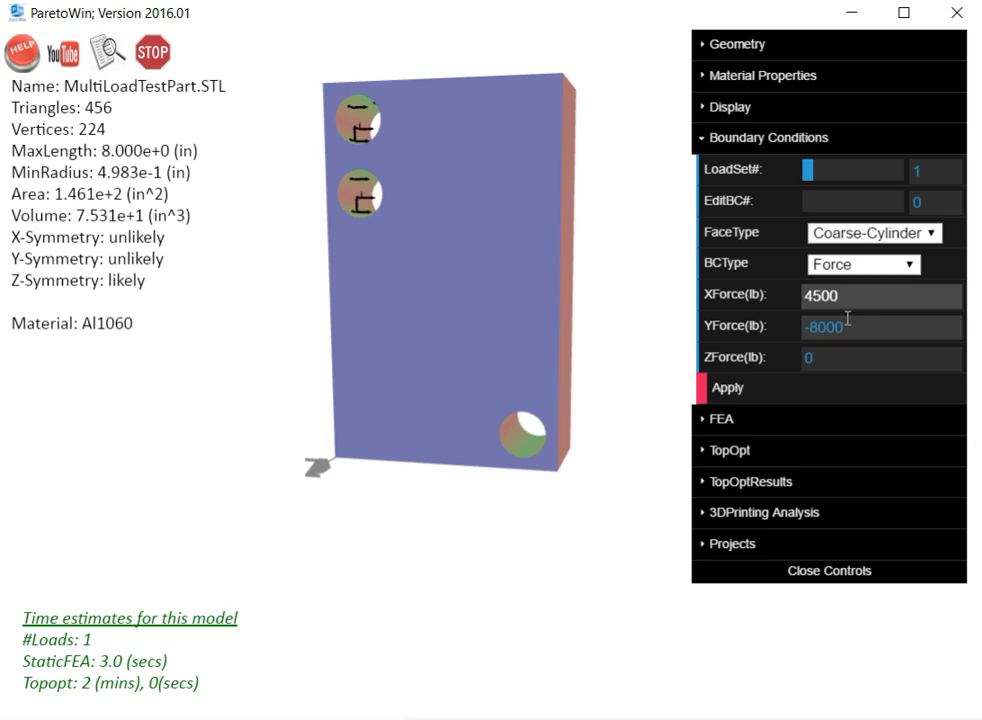
click(858, 330)
key(BackSpace)
key(BackSpace)
key(BackSpace)
key(BackSpace)
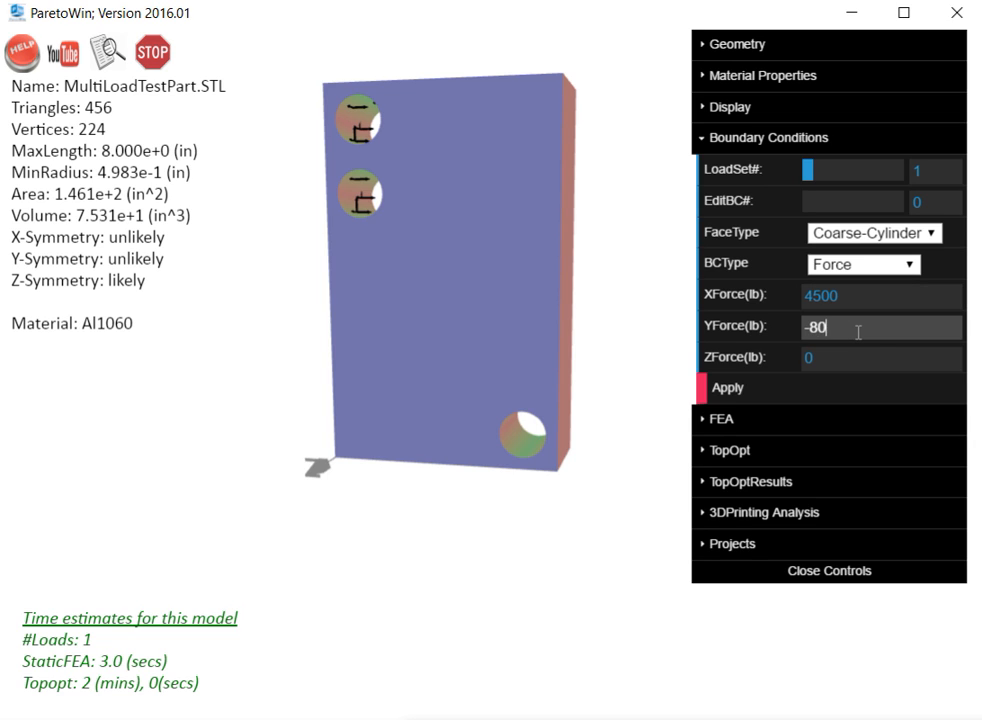
text(6000)
- Apply the force to the lower hole's cylindrical face in load set 1
click(732, 397)
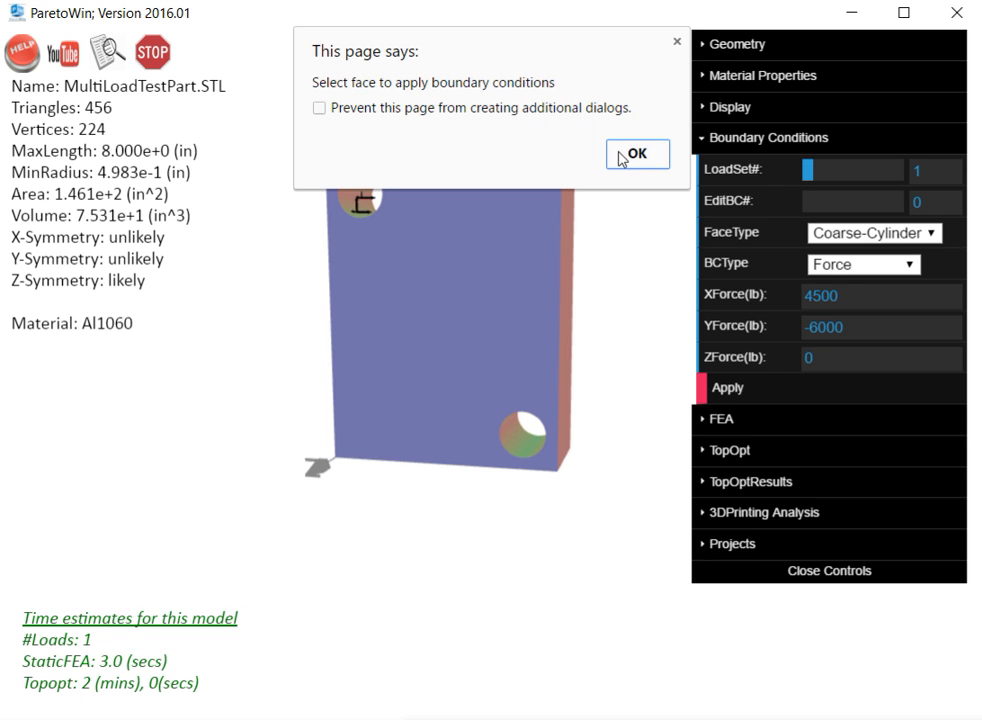
click(622, 152)
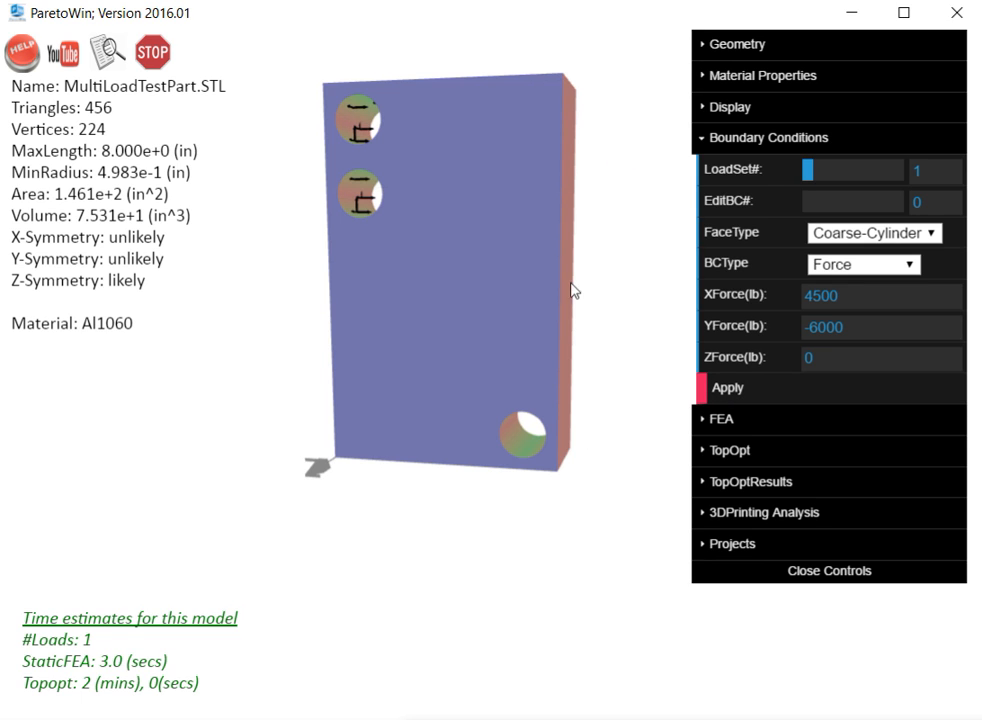
click(527, 438)
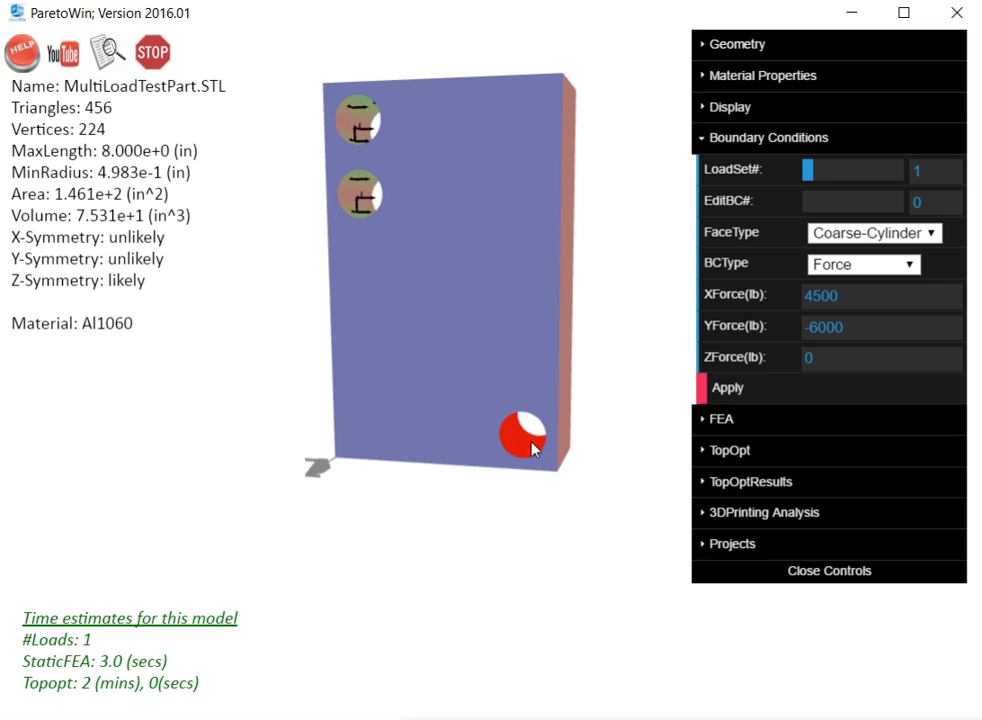
click(728, 397)
mouse_move(513, 588)
mouse_down()
mouse_move(551, 487)
mouse_move(531, 579)
mouse_up()
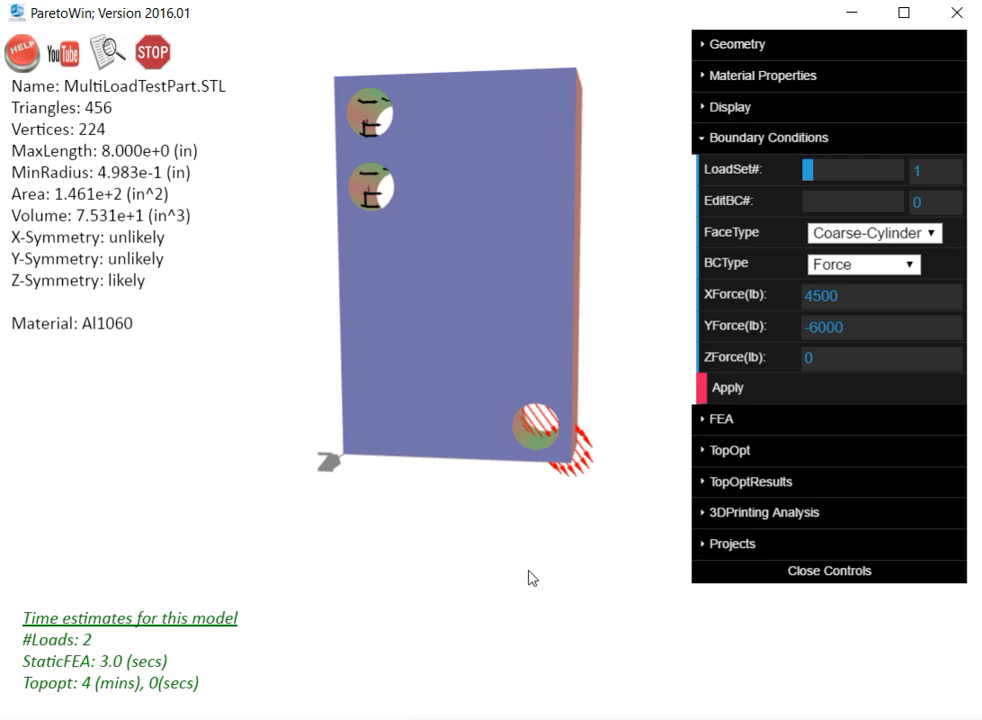
- Review the force arrows on the lower hole in load set 0 and load set 1
click(807, 170)
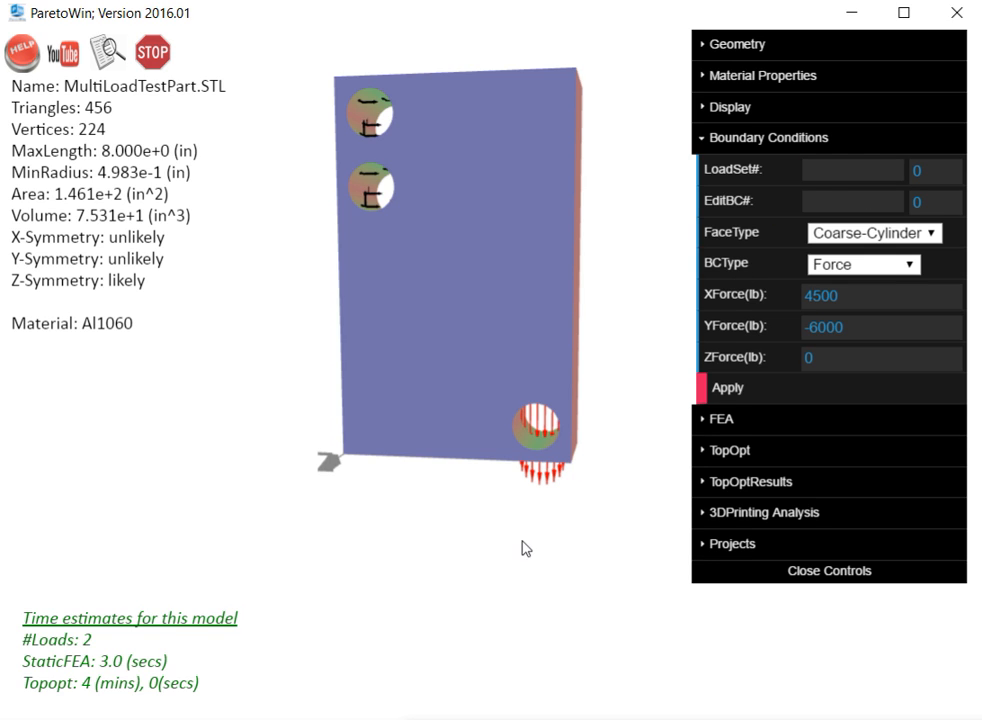
click(810, 170)
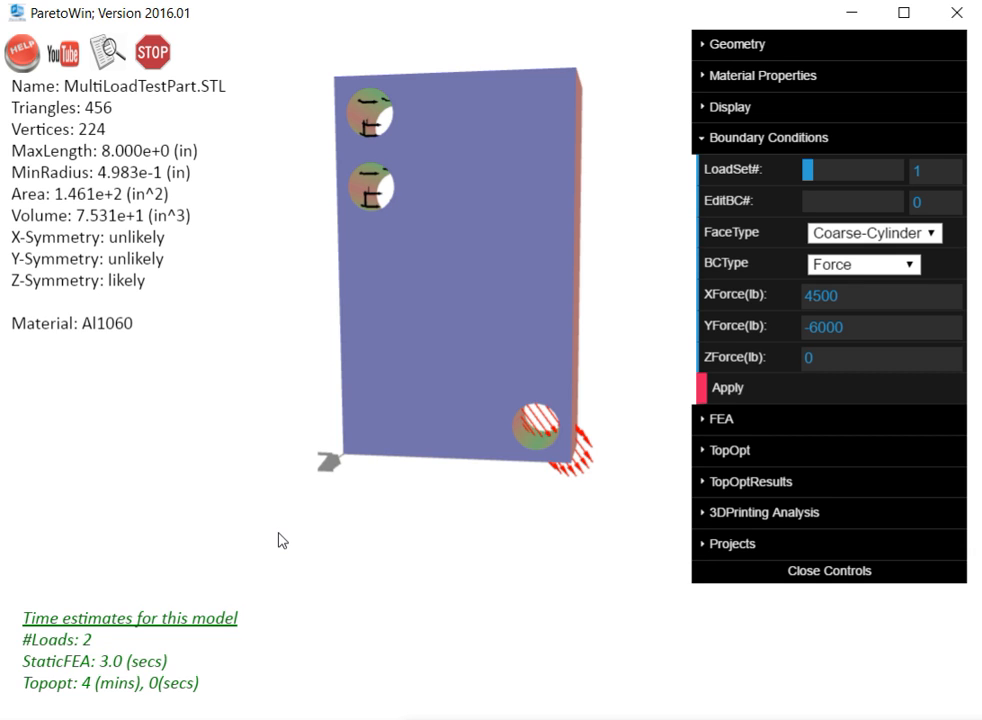
drag(285, 541, 204, 559)
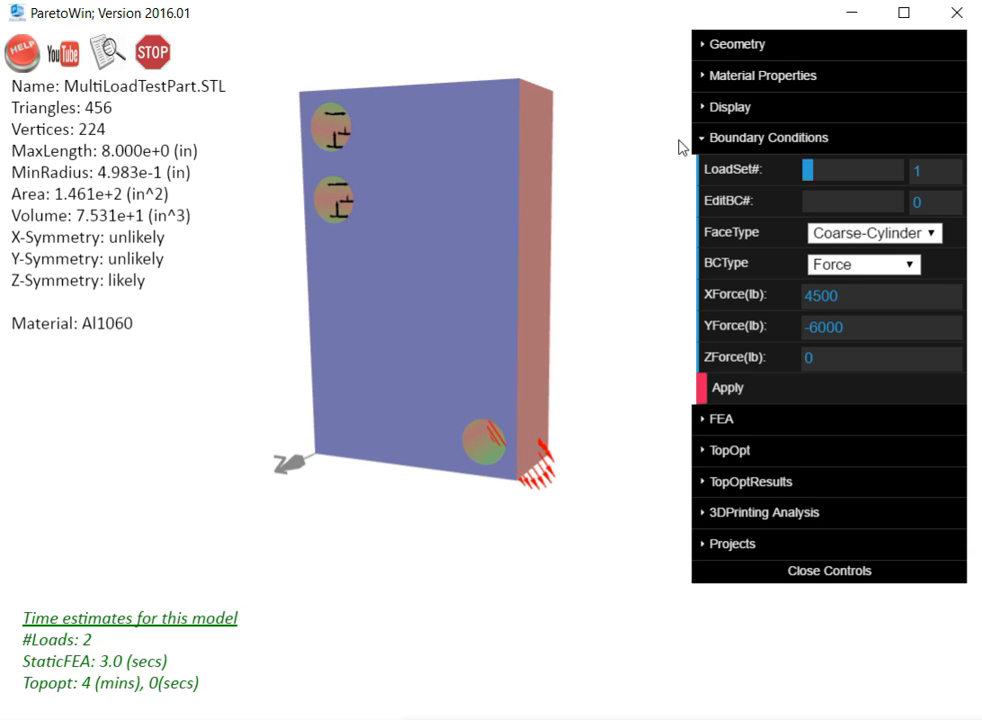
- Run a static FEA for load set 0 with Medium mesh quality and inspect the deformed stress plot
click(708, 146)
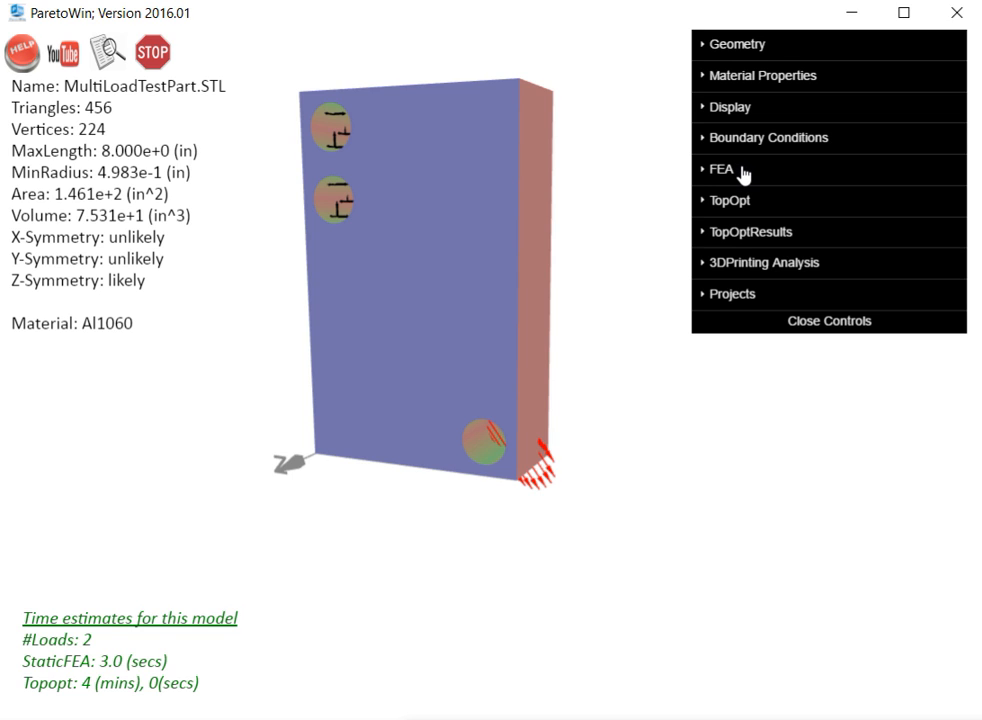
click(743, 175)
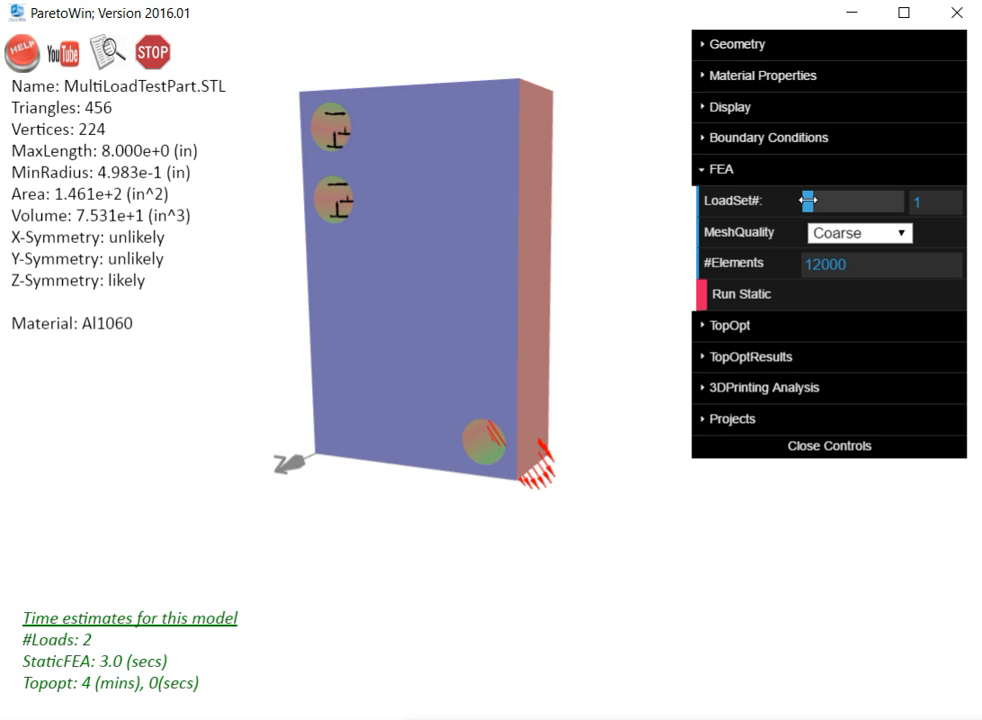
drag(808, 201, 802, 201)
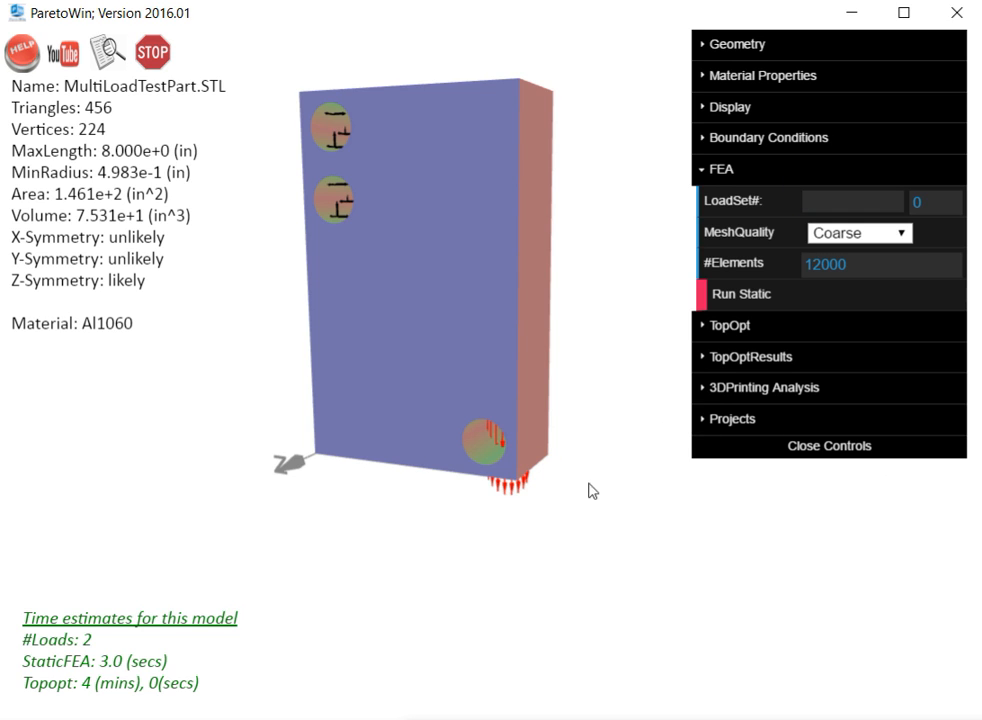
click(838, 233)
click(838, 294)
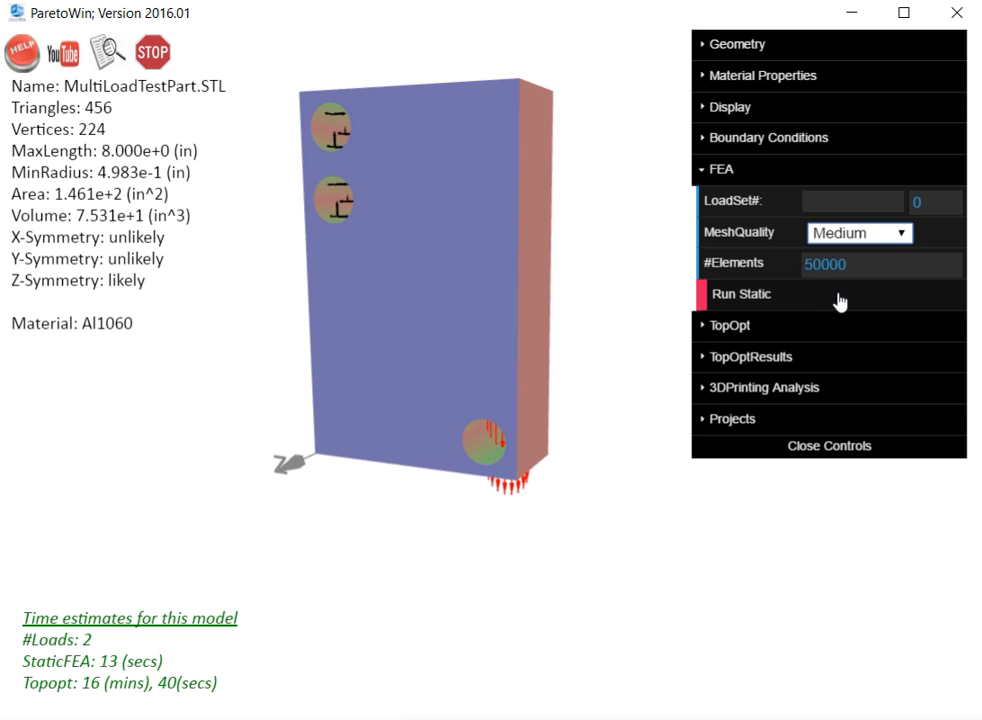
click(740, 298)
click(561, 158)
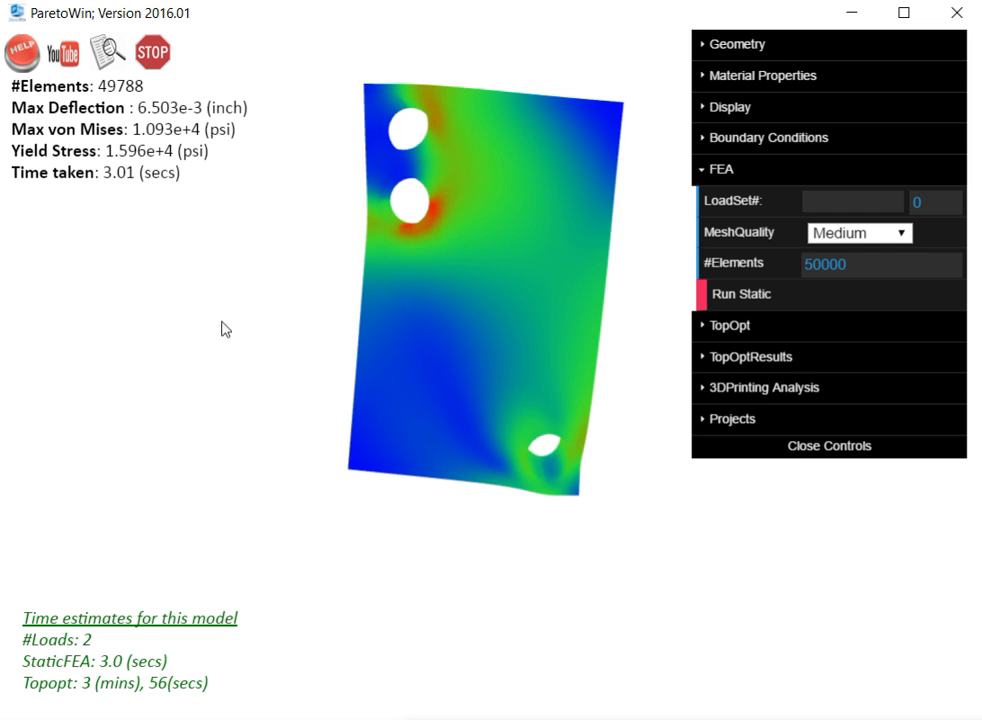
drag(248, 341, 177, 381)
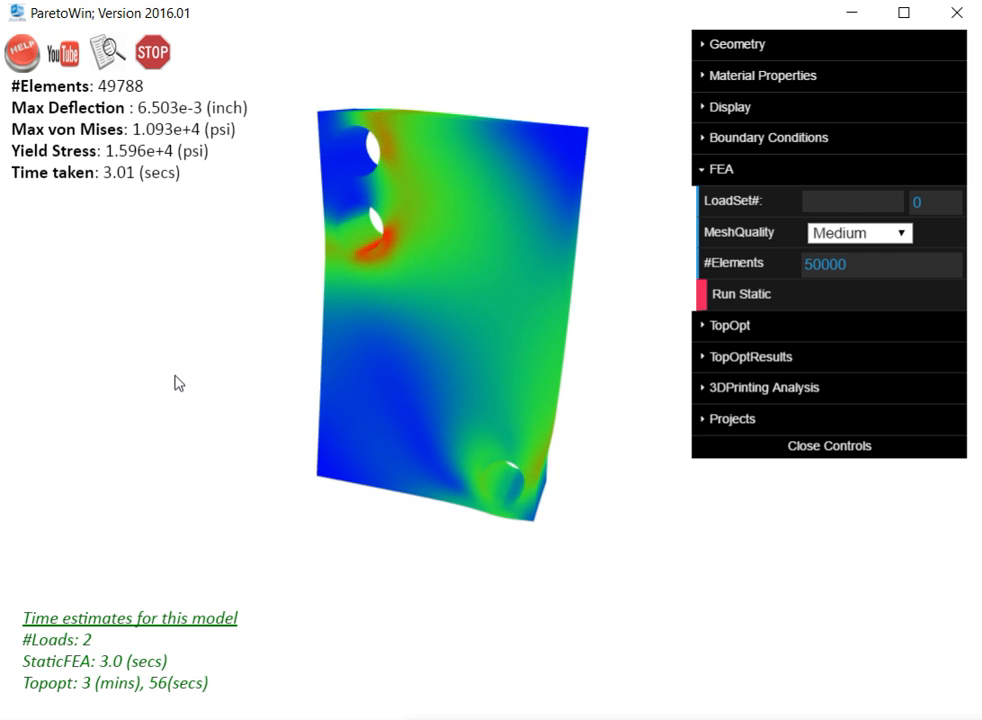
- Run the static FEA for load set 1 and inspect its deformed stress plot
click(810, 203)
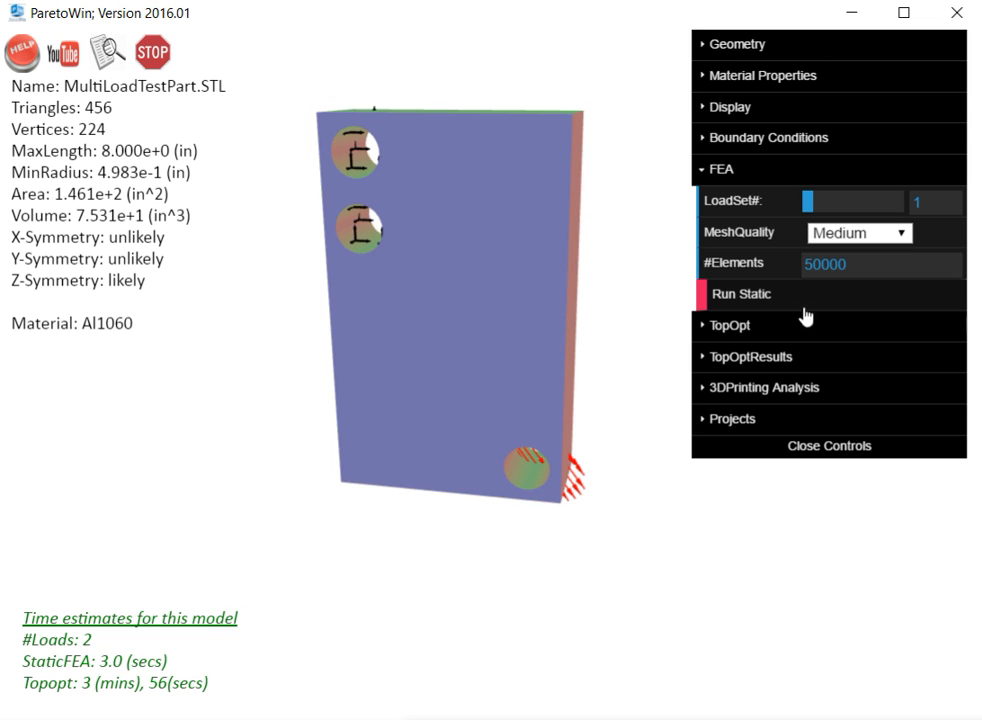
click(726, 295)
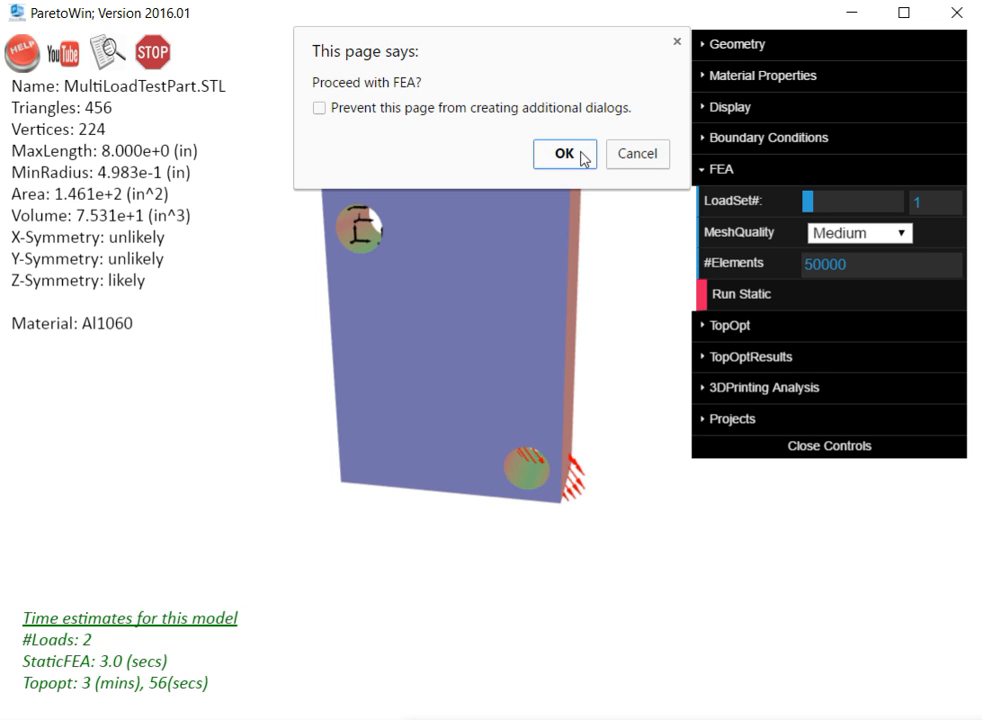
click(564, 155)
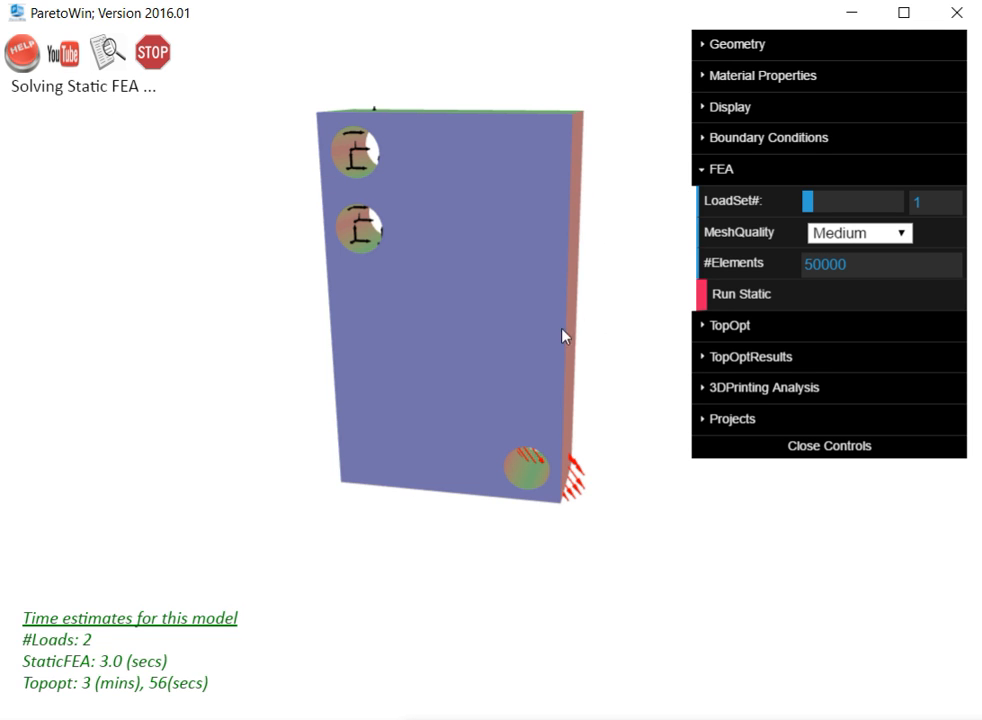
drag(302, 397, 173, 421)
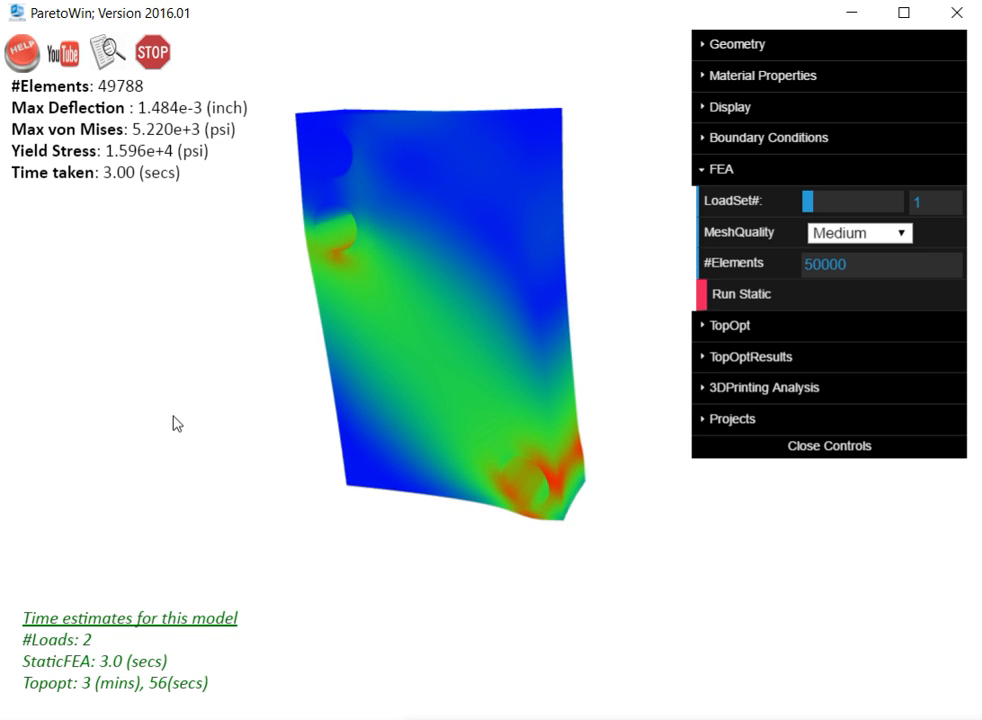
- Configure the topology optimization with desired volume fraction 0.01, Keep Fixed Faces on, ZDir draw direction, z symmetry on and Use All Loads off
click(839, 170)
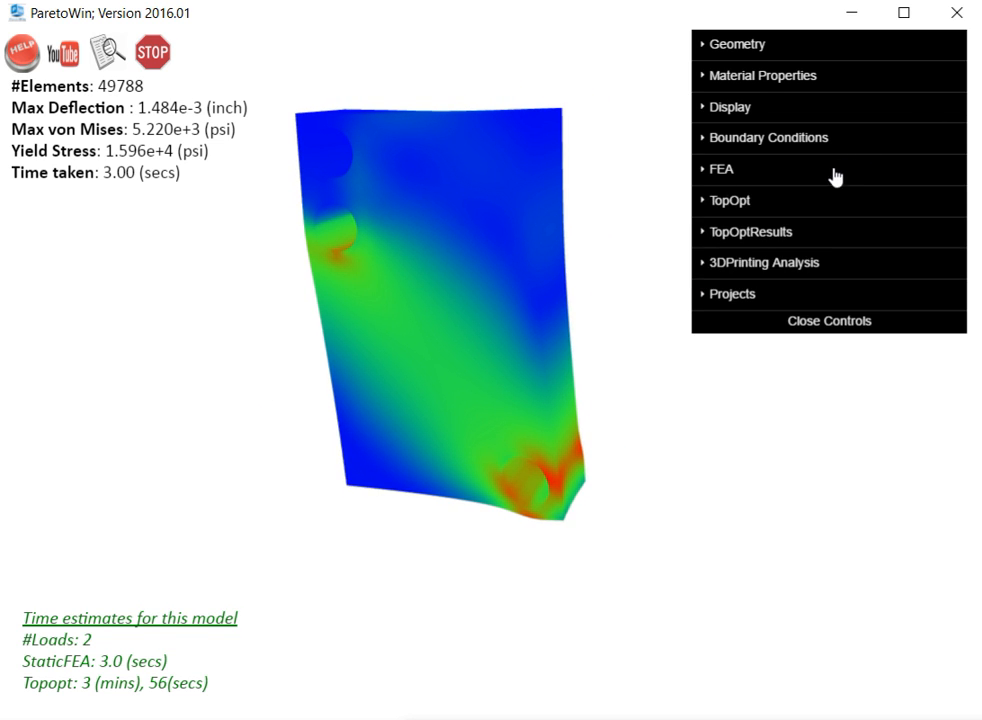
click(789, 206)
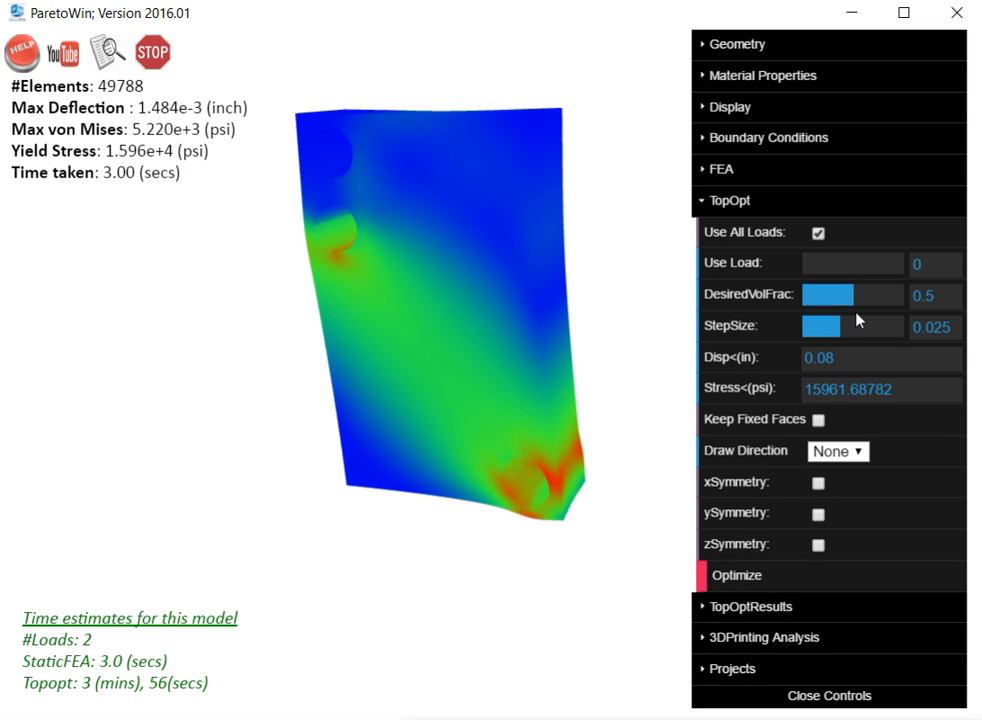
drag(853, 297, 803, 302)
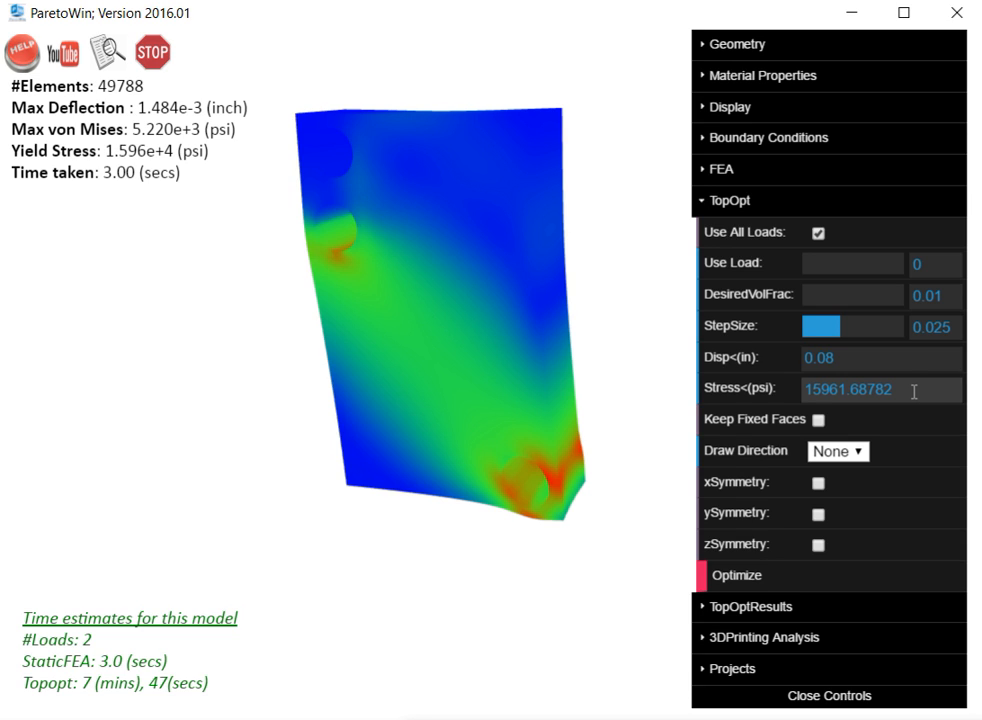
click(819, 421)
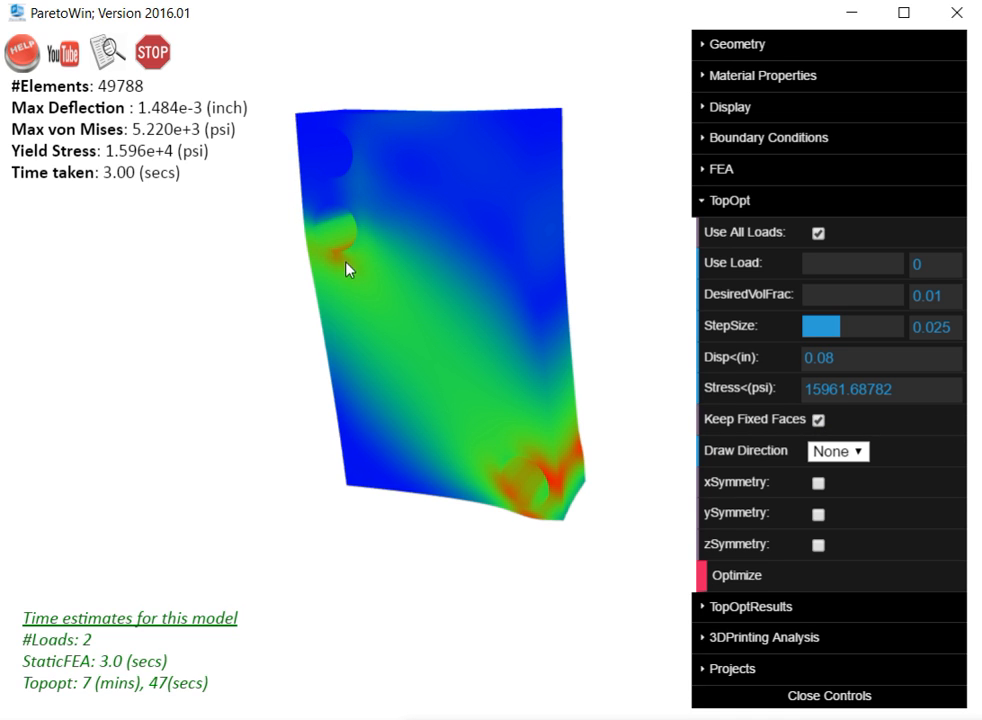
click(850, 455)
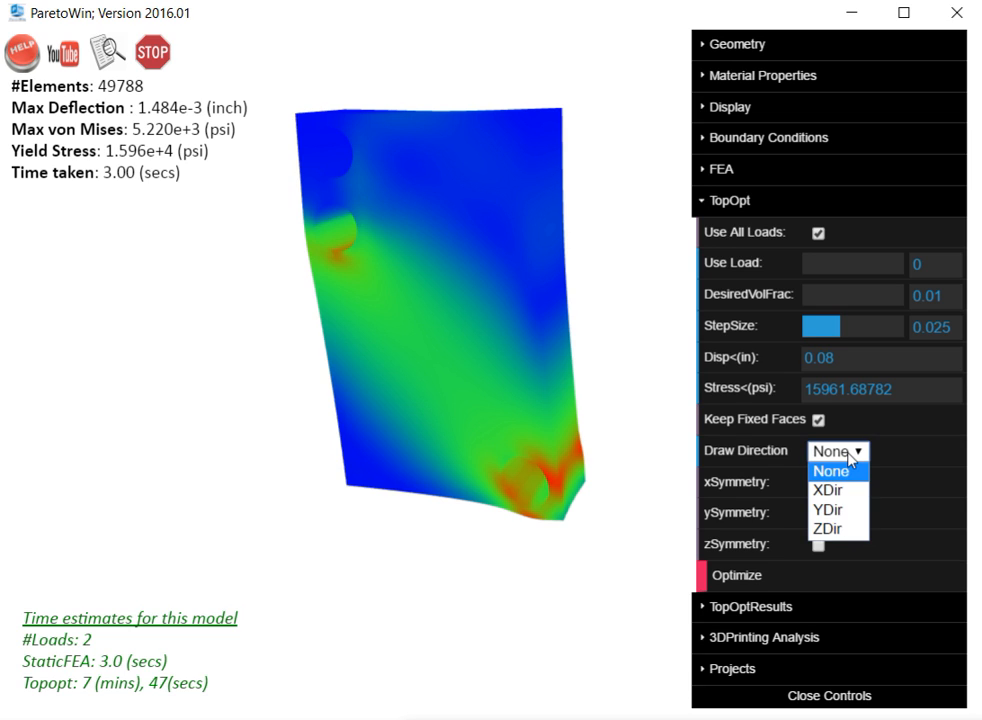
click(830, 529)
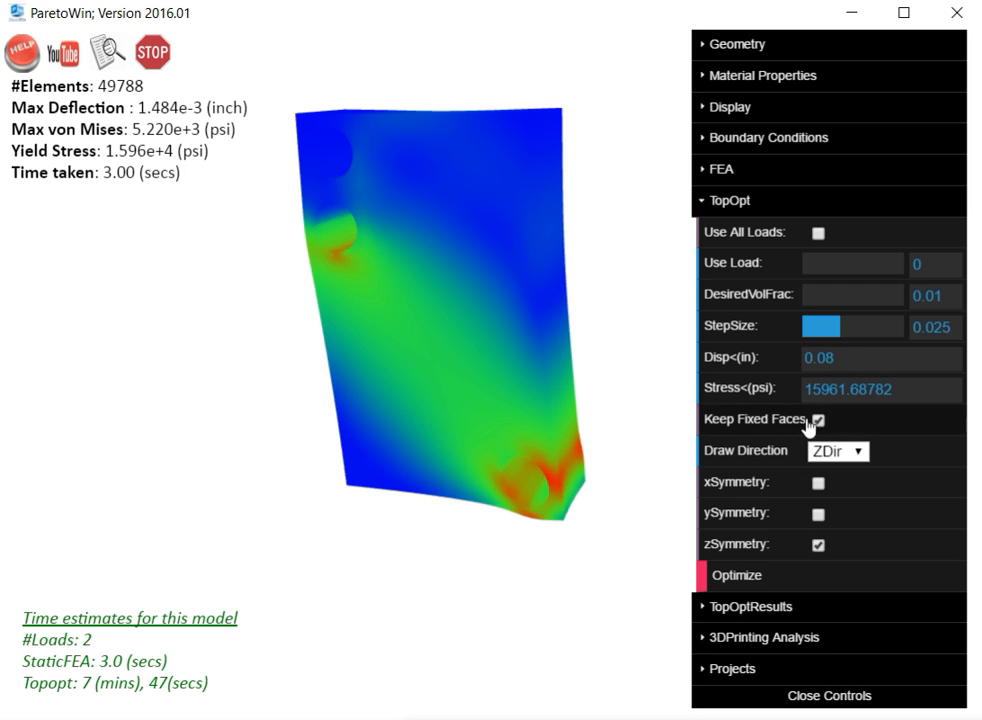
- Run the topology optimization for load 0 alone and inspect the optimized shape
click(757, 578)
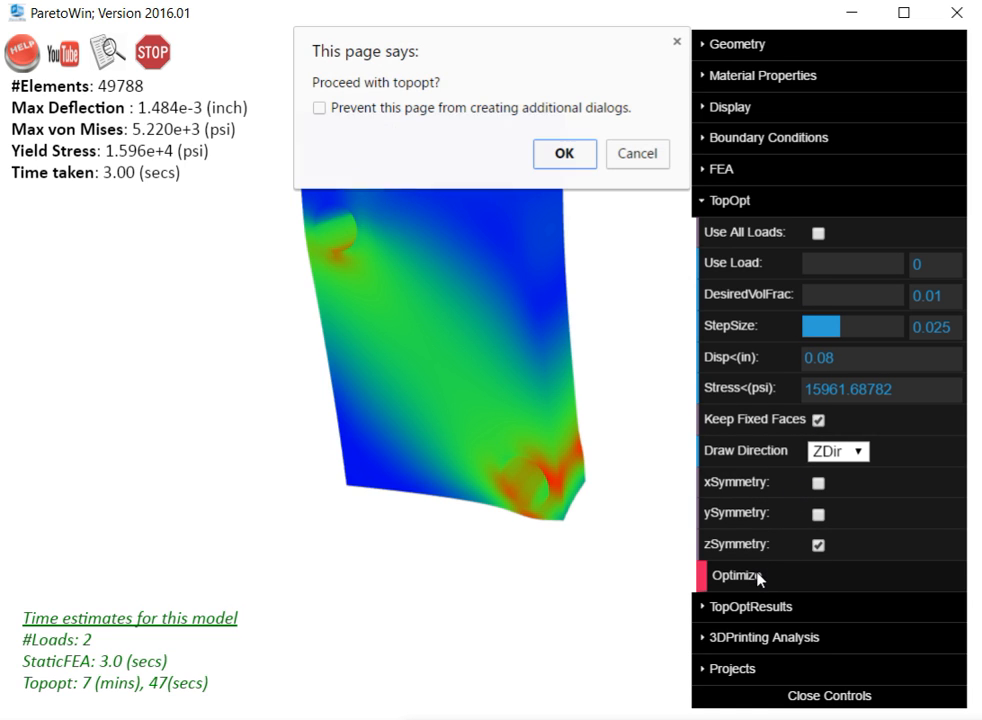
click(568, 158)
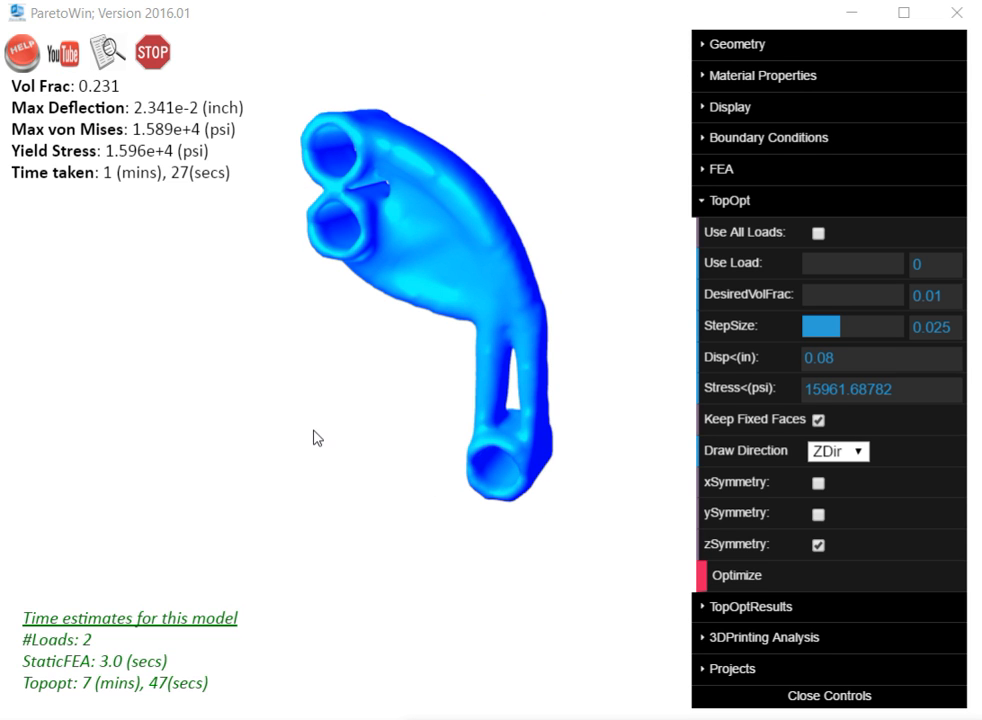
drag(407, 418, 300, 445)
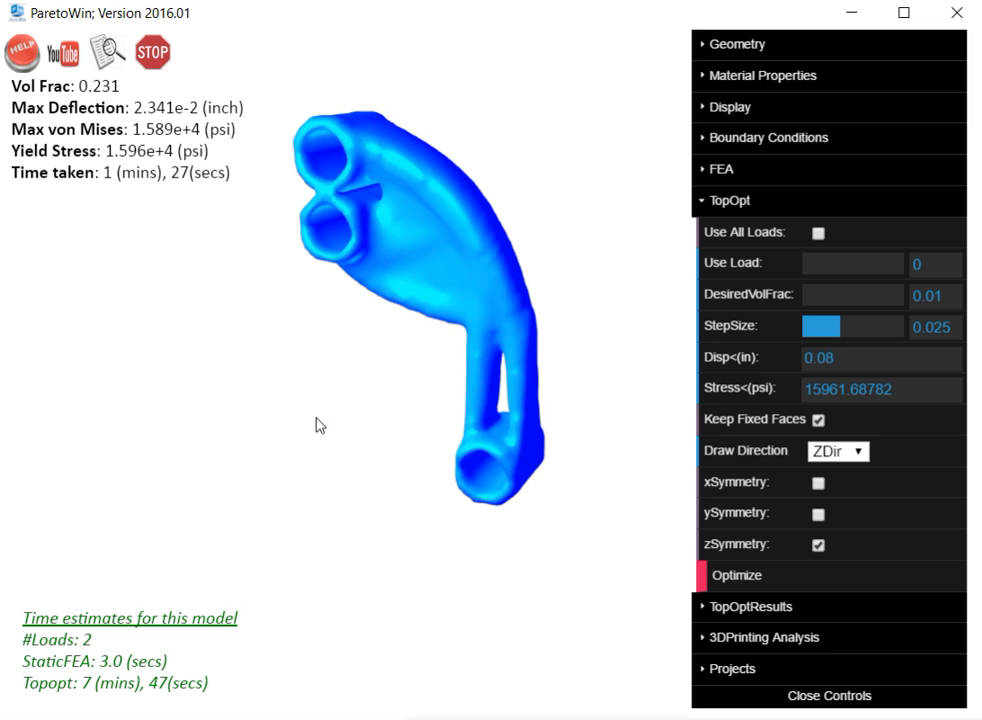
mouse_move(318, 423)
mouse_down()
mouse_move(370, 405)
mouse_move(467, 403)
mouse_move(325, 431)
mouse_up()
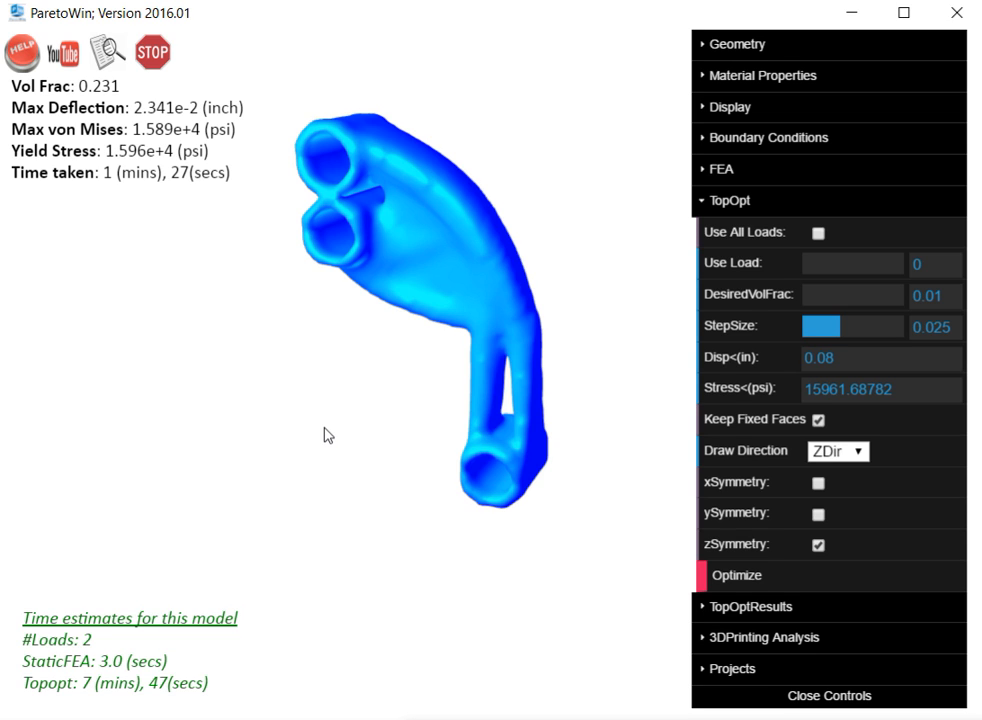
- Run the topology optimization for load 1 alone and inspect the optimized shape
click(807, 265)
drag(807, 265, 811, 265)
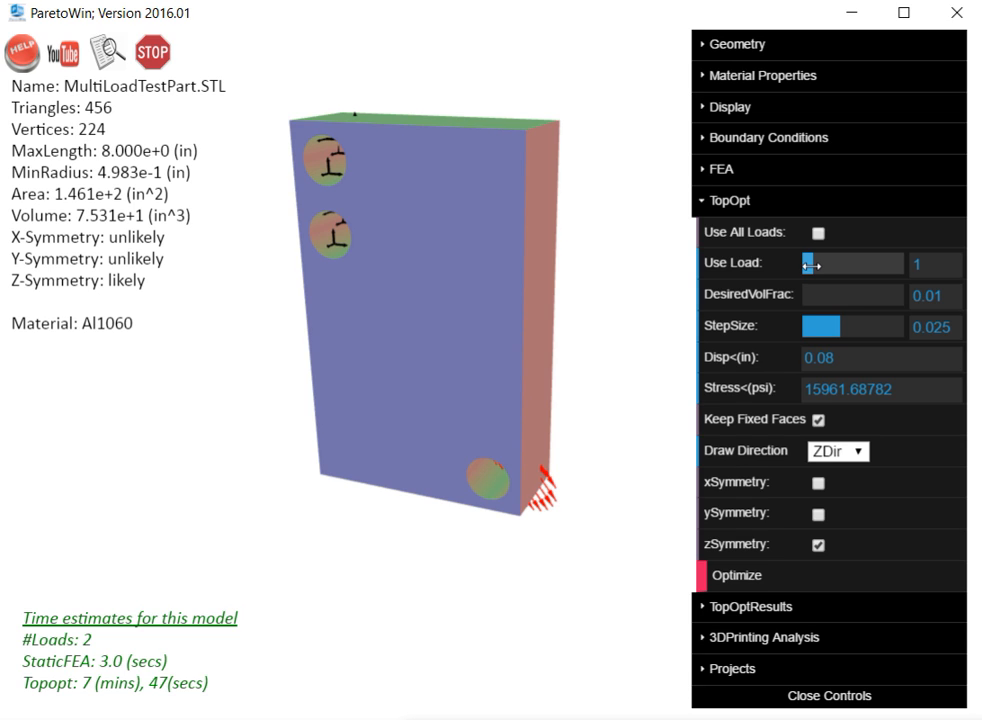
click(745, 576)
click(556, 156)
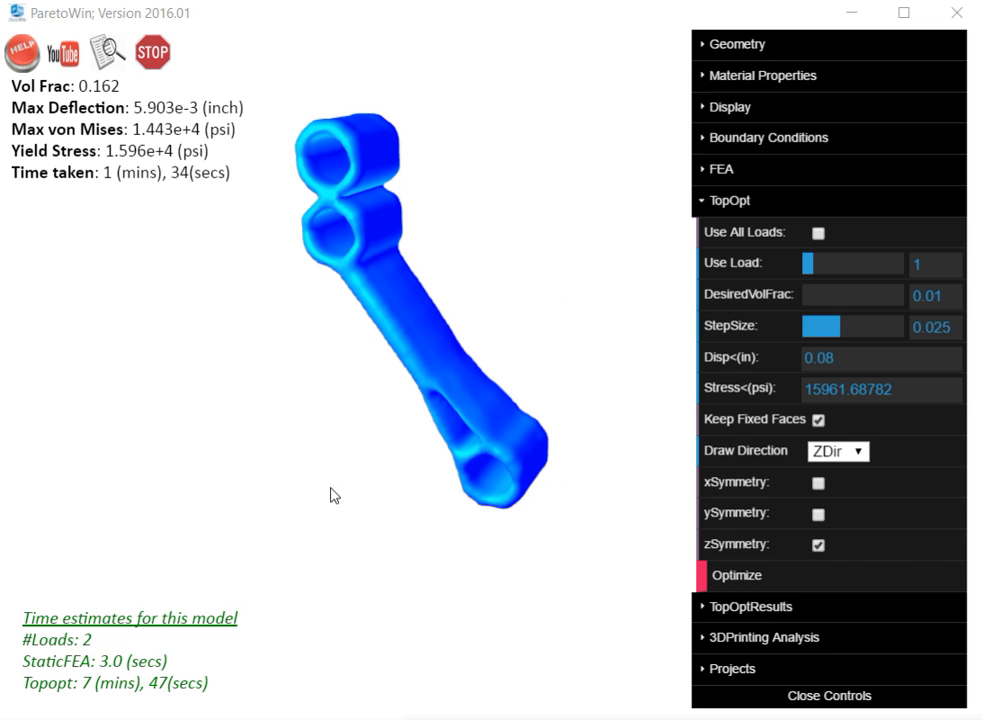
drag(352, 484, 397, 448)
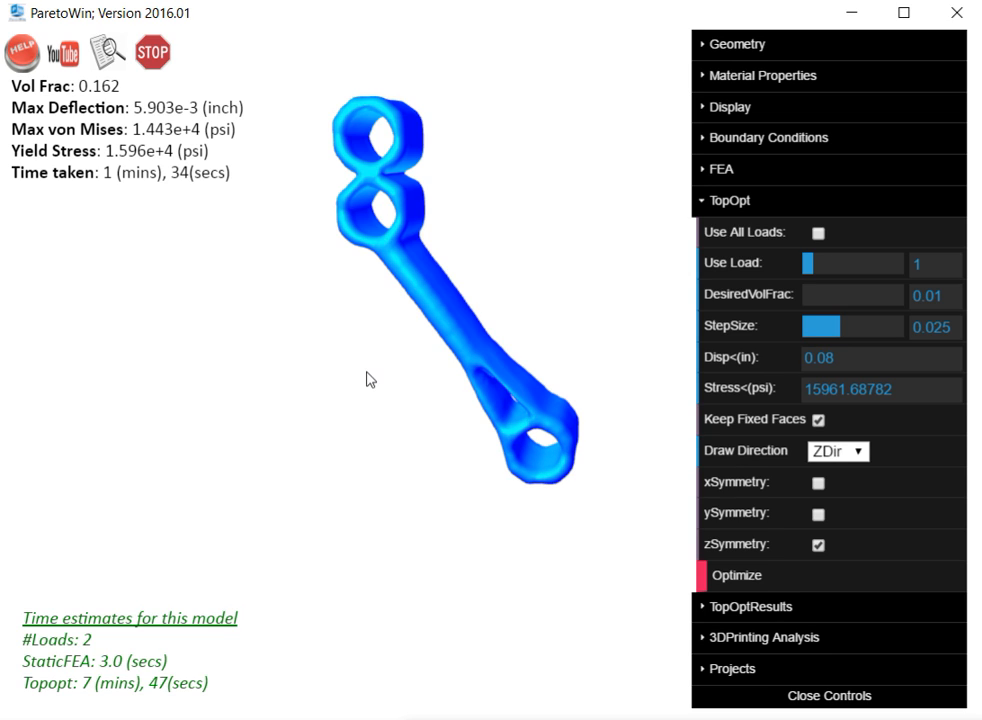
- Turn on Use All Loads, run the topology optimization for all loads together and inspect the optimized shape
drag(368, 377, 316, 404)
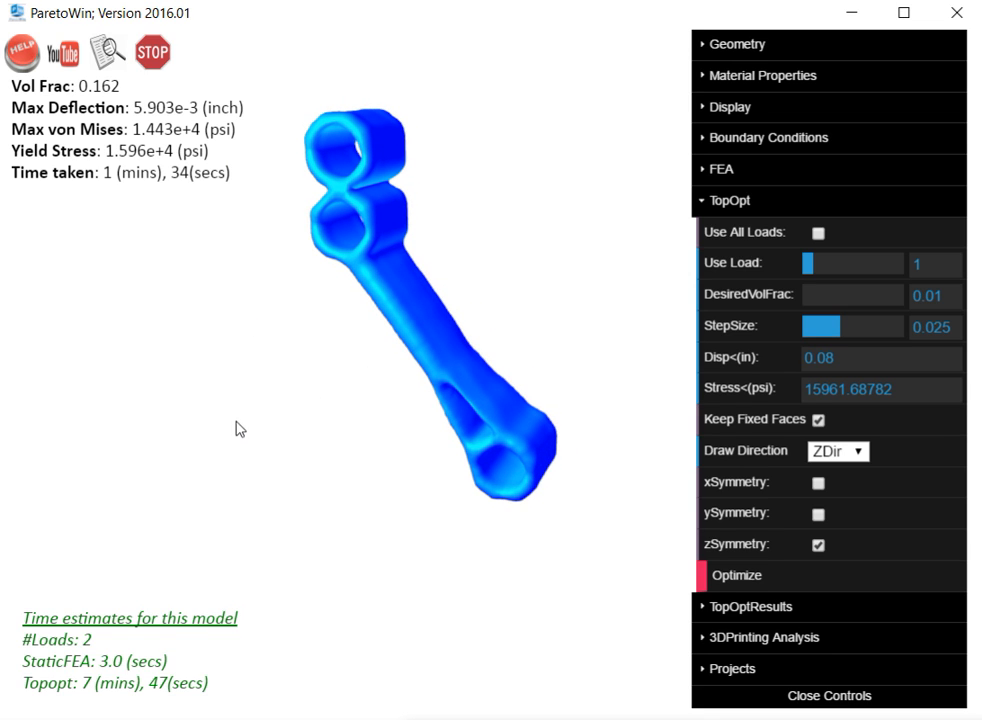
drag(236, 421, 241, 418)
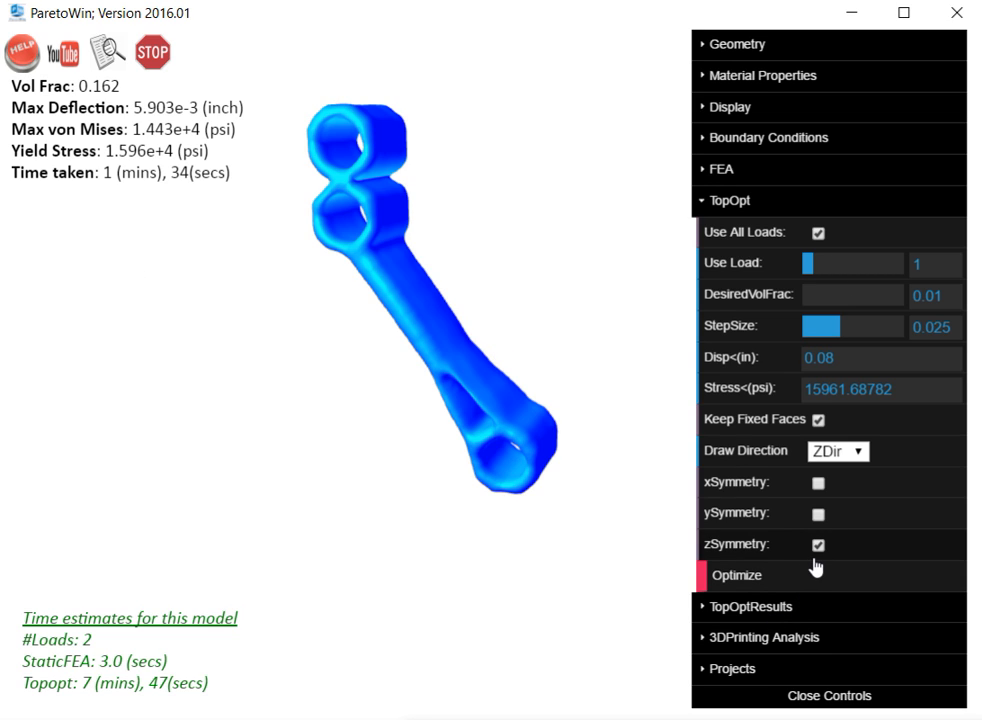
click(747, 580)
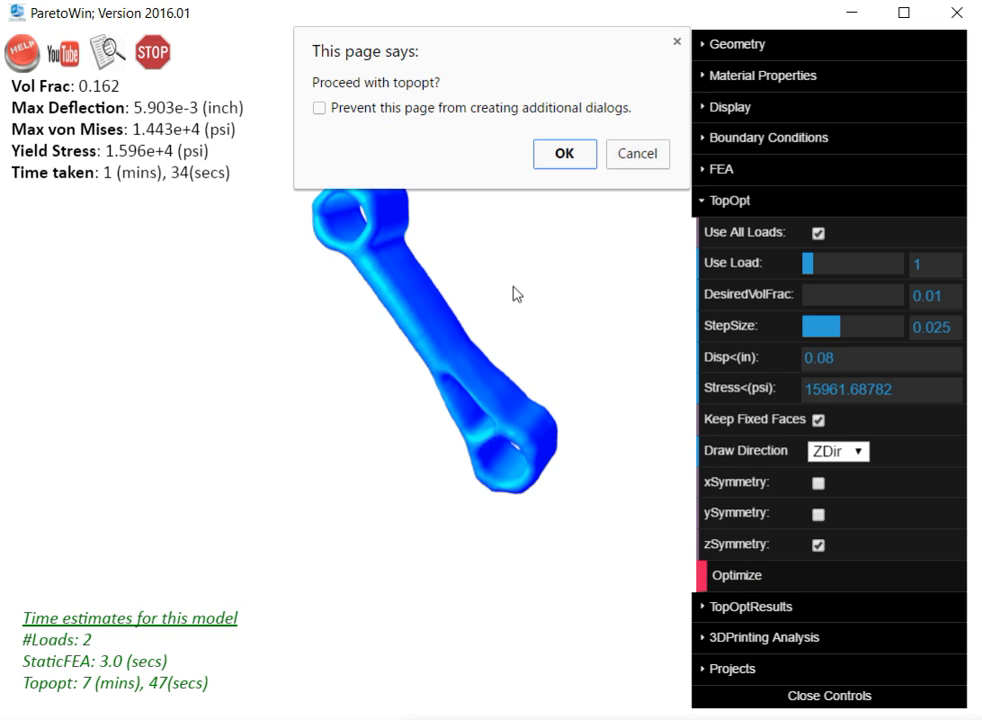
click(563, 153)
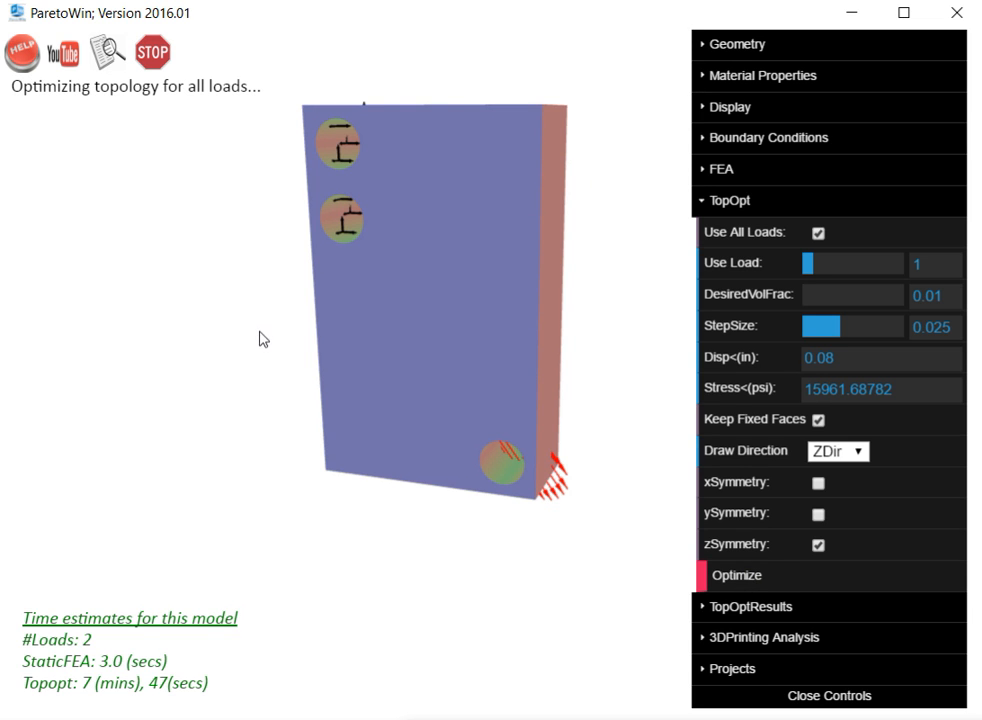
drag(254, 345, 281, 371)
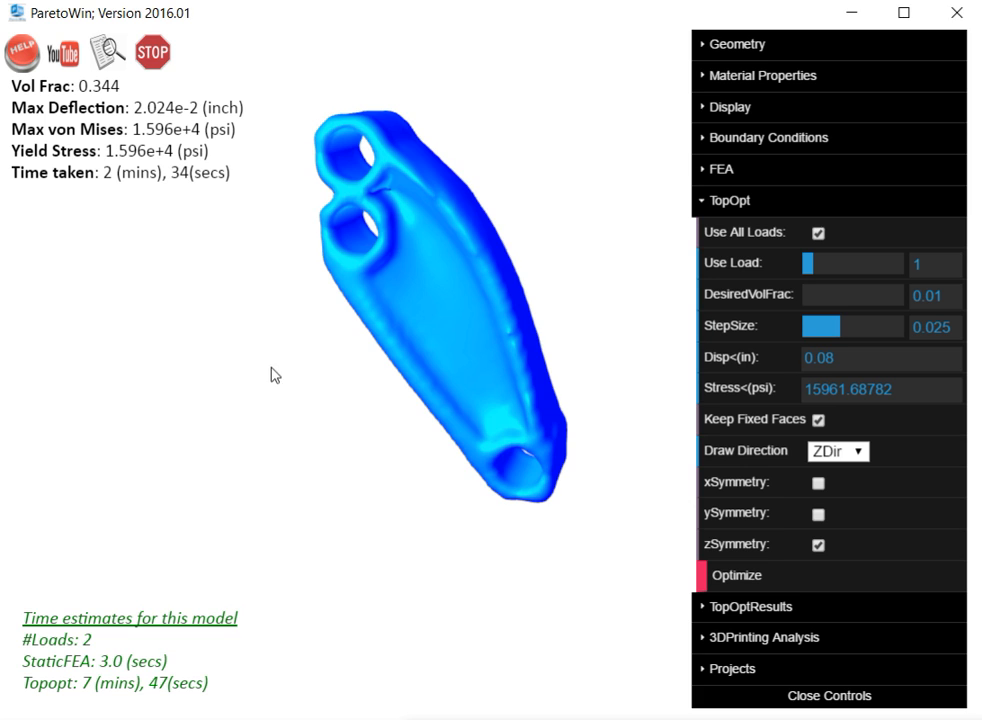
drag(274, 373, 258, 396)
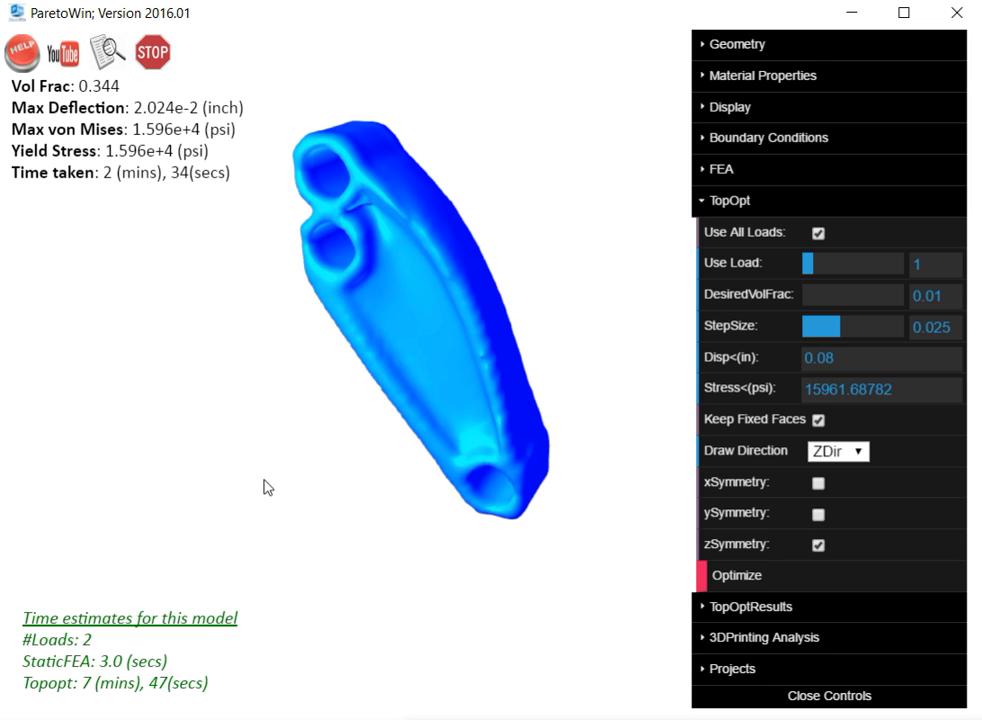
drag(265, 484, 300, 440)
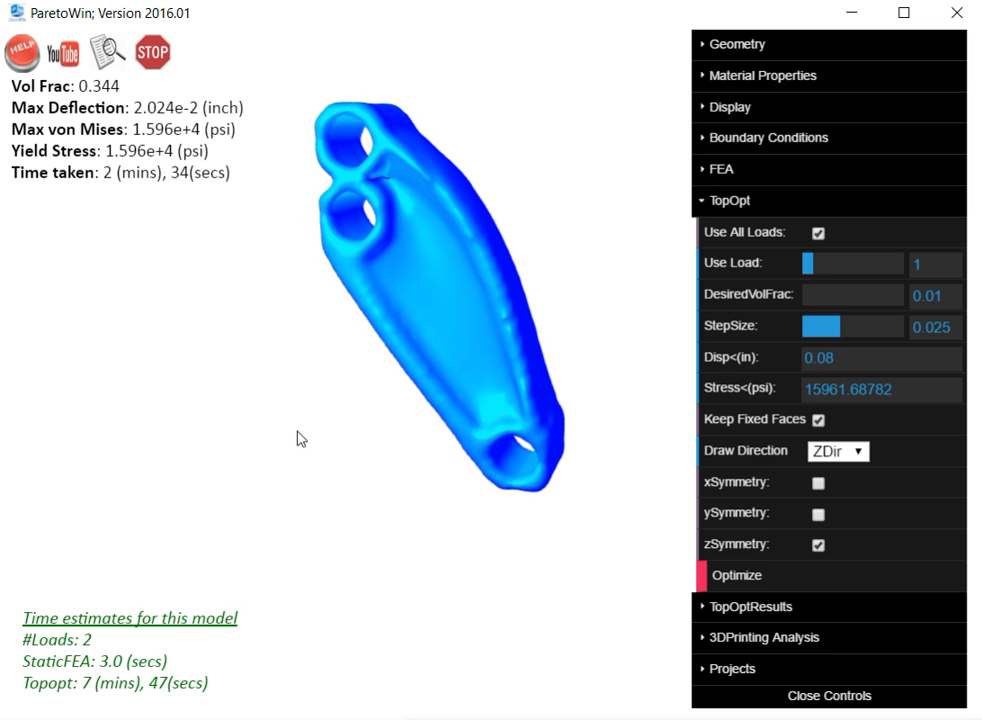